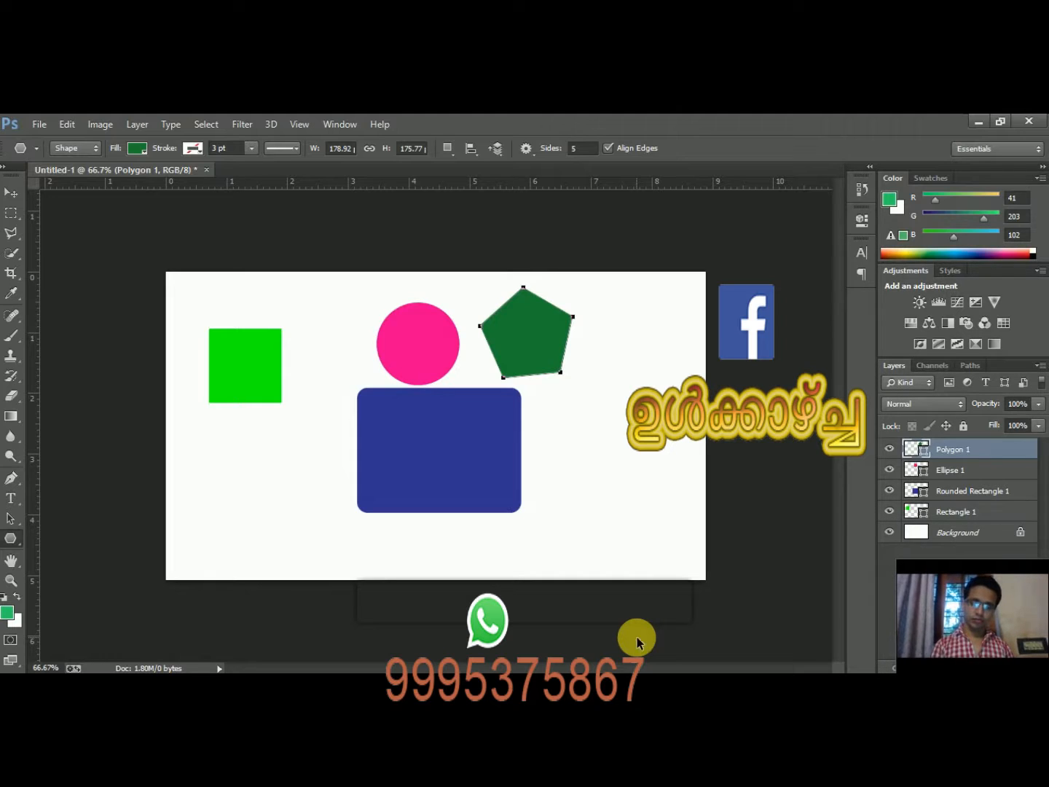
Step: Activate the Move tool and turn off its Auto-Select option
{"action": "left_click", "coordinate": [10, 195]}
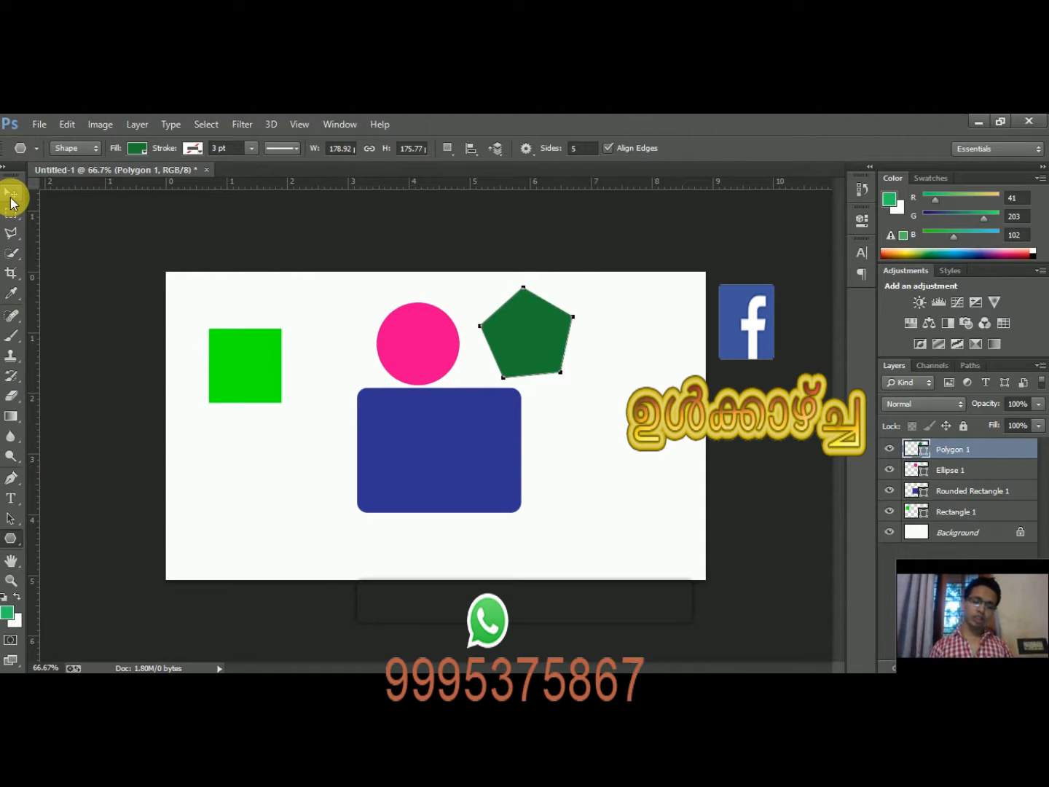
{"action": "key", "text": "v"}
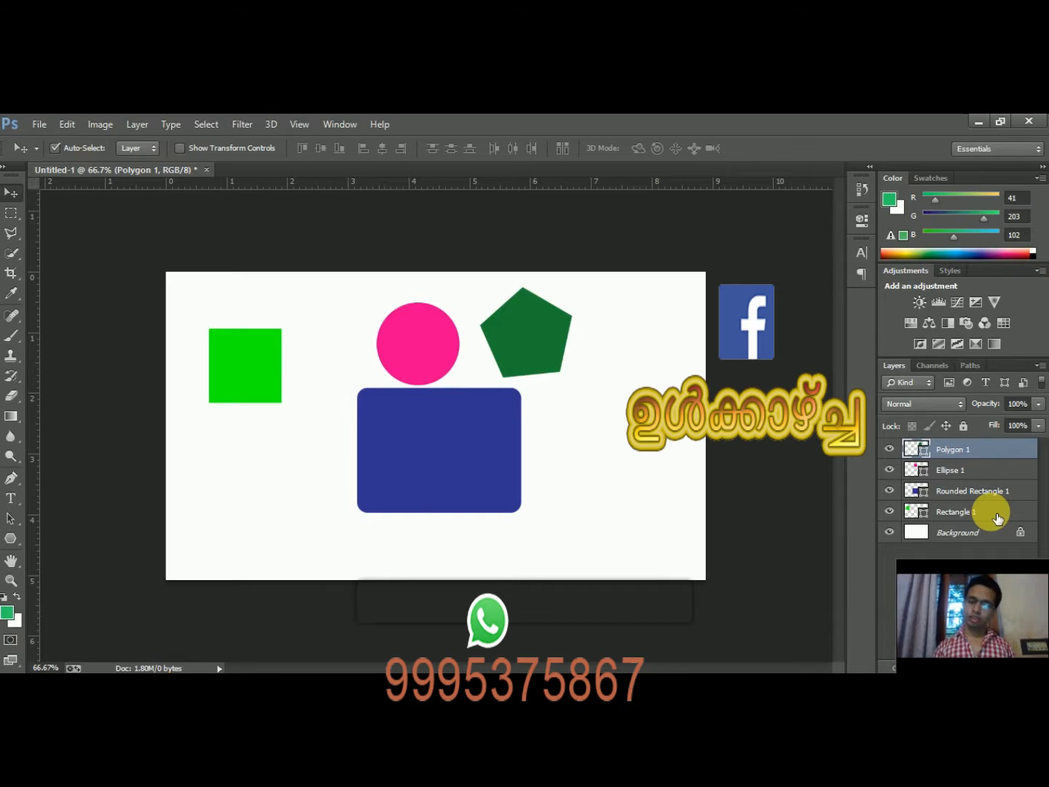
{"action": "left_click", "coordinate": [56, 149]}
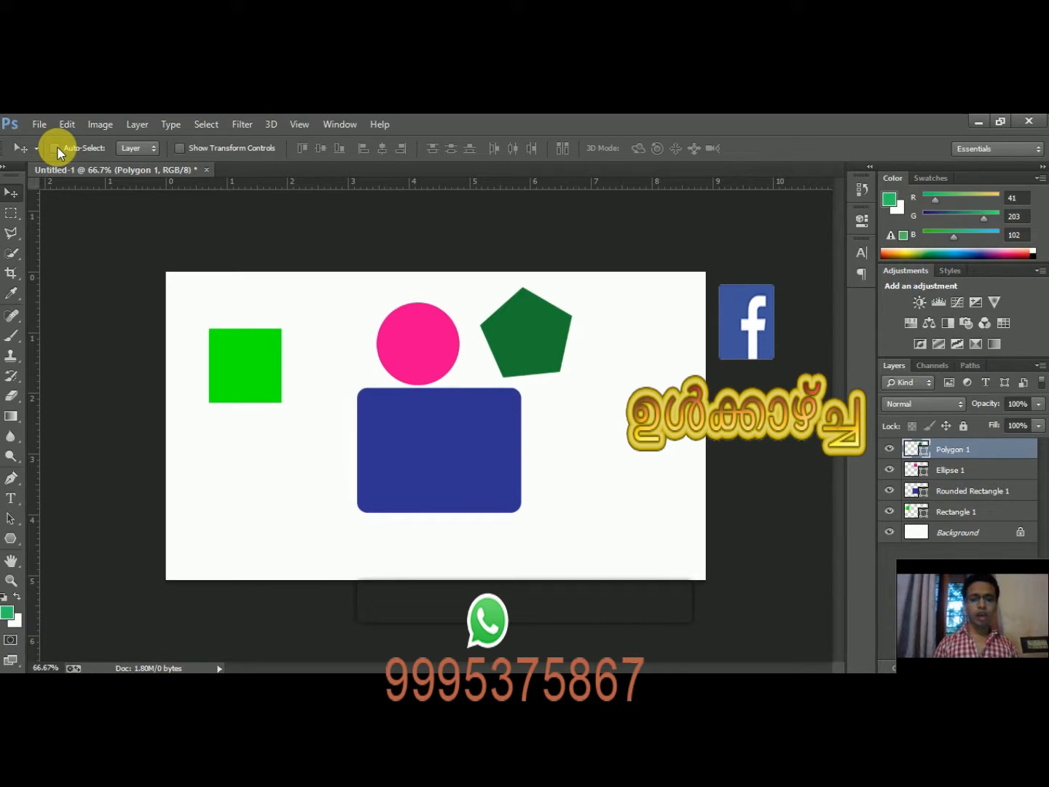
{"action": "left_click", "coordinate": [55, 149]}
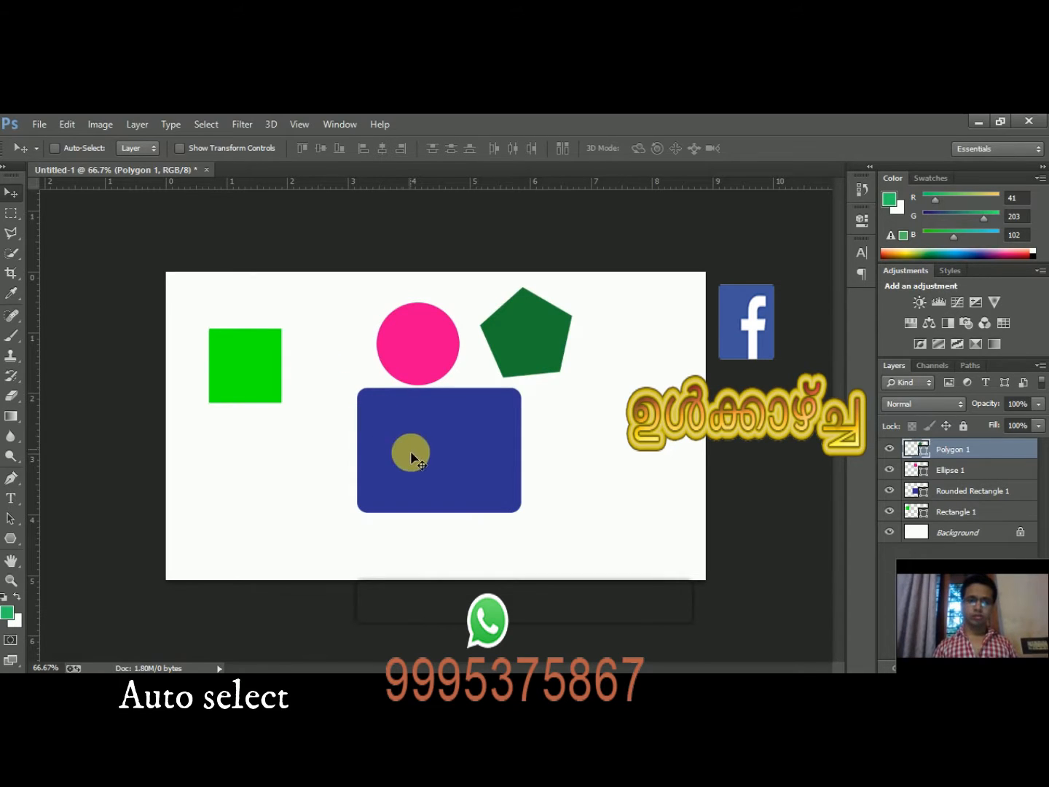
Step: With the Polygon 1 layer still selected, move the dark green pentagon down and right, beside the blue rounded rectangle
{"action": "left_click", "coordinate": [248, 381]}
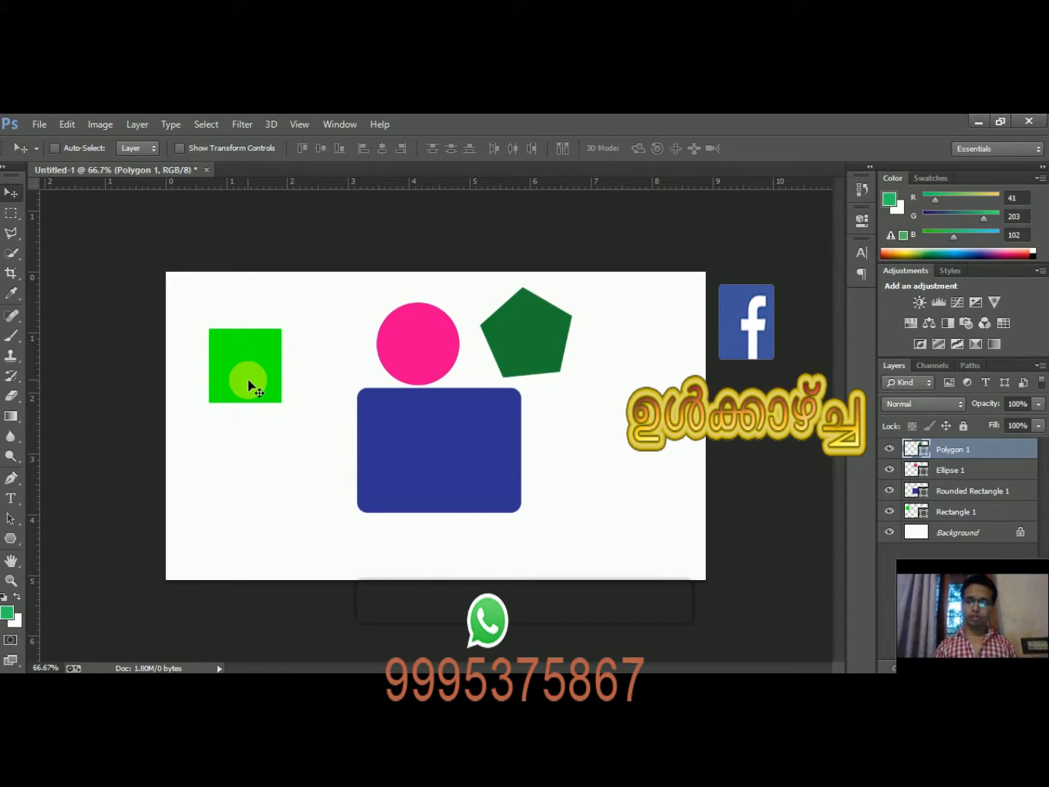
{"action": "mouse_move", "coordinate": [249, 381]}
{"action": "left_mouse_down"}
{"action": "mouse_move", "coordinate": [278, 386]}
{"action": "mouse_move", "coordinate": [253, 393]}
{"action": "mouse_move", "coordinate": [255, 421]}
{"action": "mouse_move", "coordinate": [230, 413]}
{"action": "mouse_move", "coordinate": [262, 403]}
{"action": "mouse_move", "coordinate": [247, 375]}
{"action": "mouse_move", "coordinate": [259, 382]}
{"action": "left_mouse_up"}
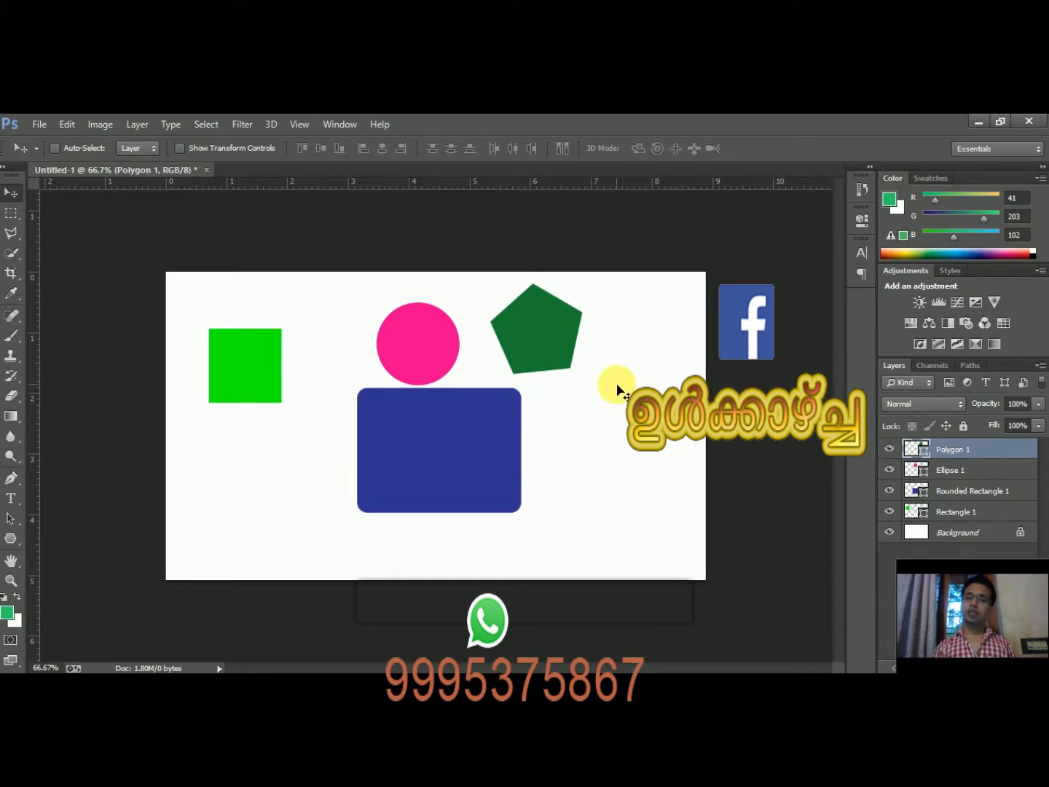
{"action": "left_click_drag", "start_coordinate": [544, 346], "coordinate": [603, 416]}
Step: Select the Rectangle 1 layer and shift the green square slightly to the right
{"action": "left_click", "coordinate": [255, 351]}
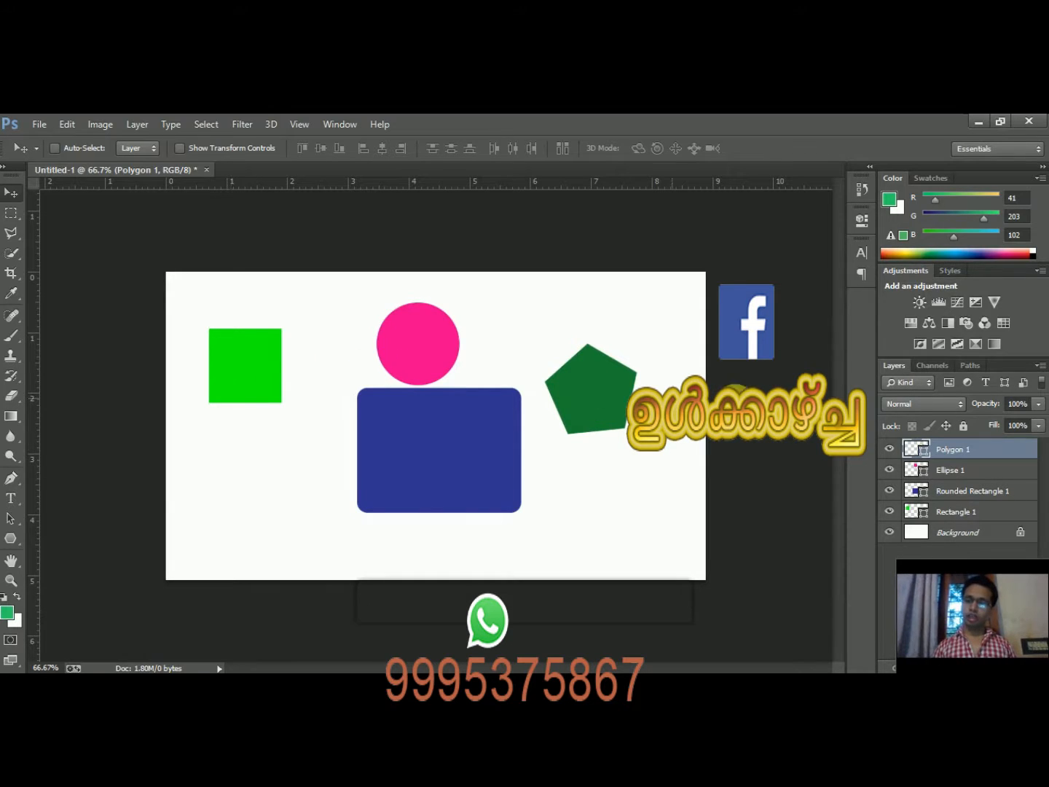
{"action": "left_click", "coordinate": [971, 518]}
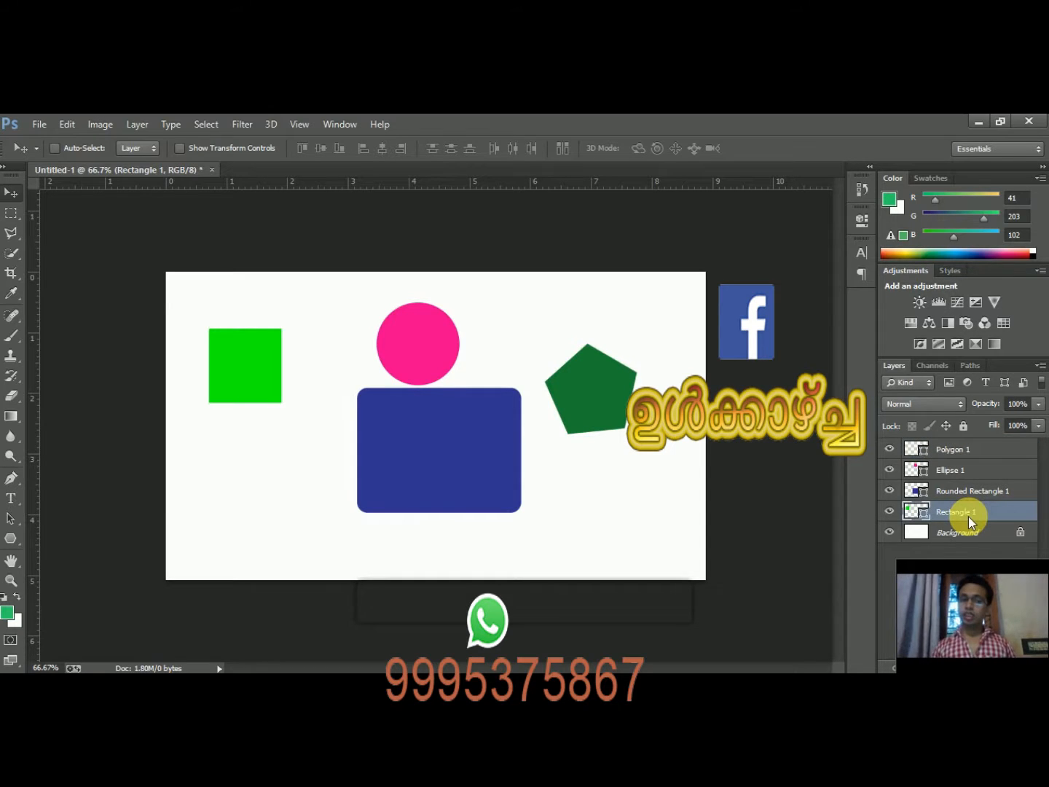
{"action": "mouse_move", "coordinate": [267, 369]}
{"action": "left_mouse_down"}
{"action": "mouse_move", "coordinate": [309, 428]}
{"action": "mouse_move", "coordinate": [271, 385]}
{"action": "mouse_move", "coordinate": [286, 441]}
{"action": "mouse_move", "coordinate": [282, 375]}
{"action": "left_mouse_up"}
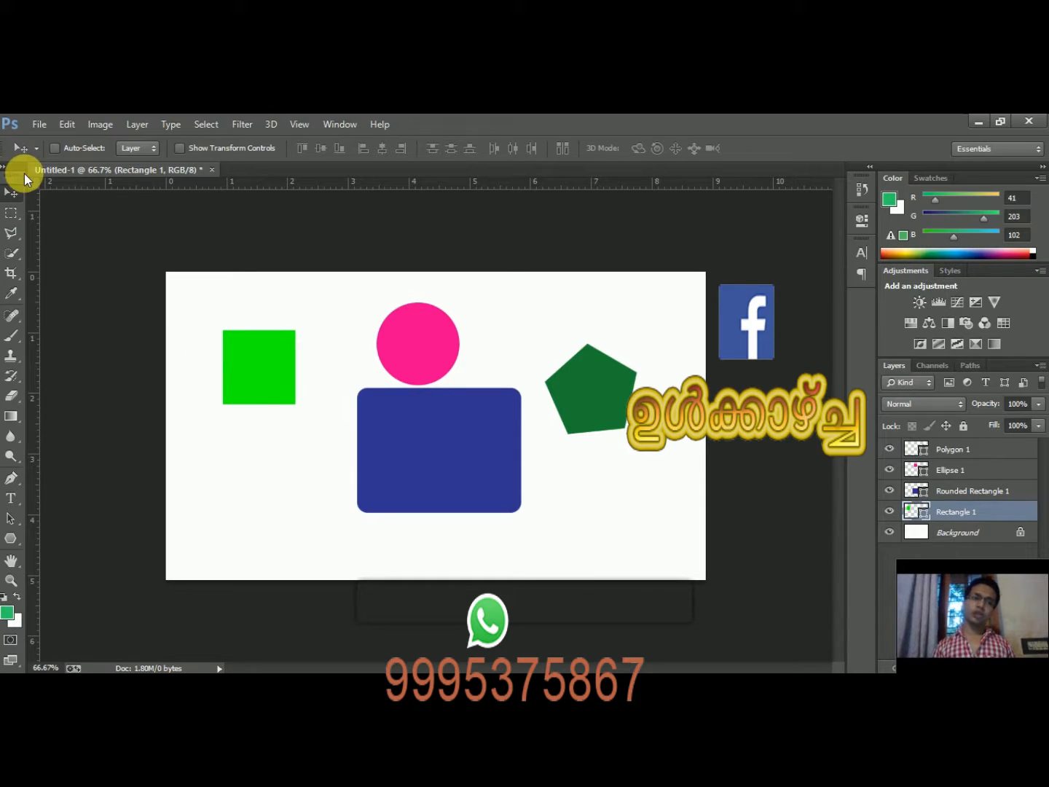
Step: Turn Auto-Select back on and move the pentagon up to the canvas's upper edge
{"action": "left_click", "coordinate": [64, 147]}
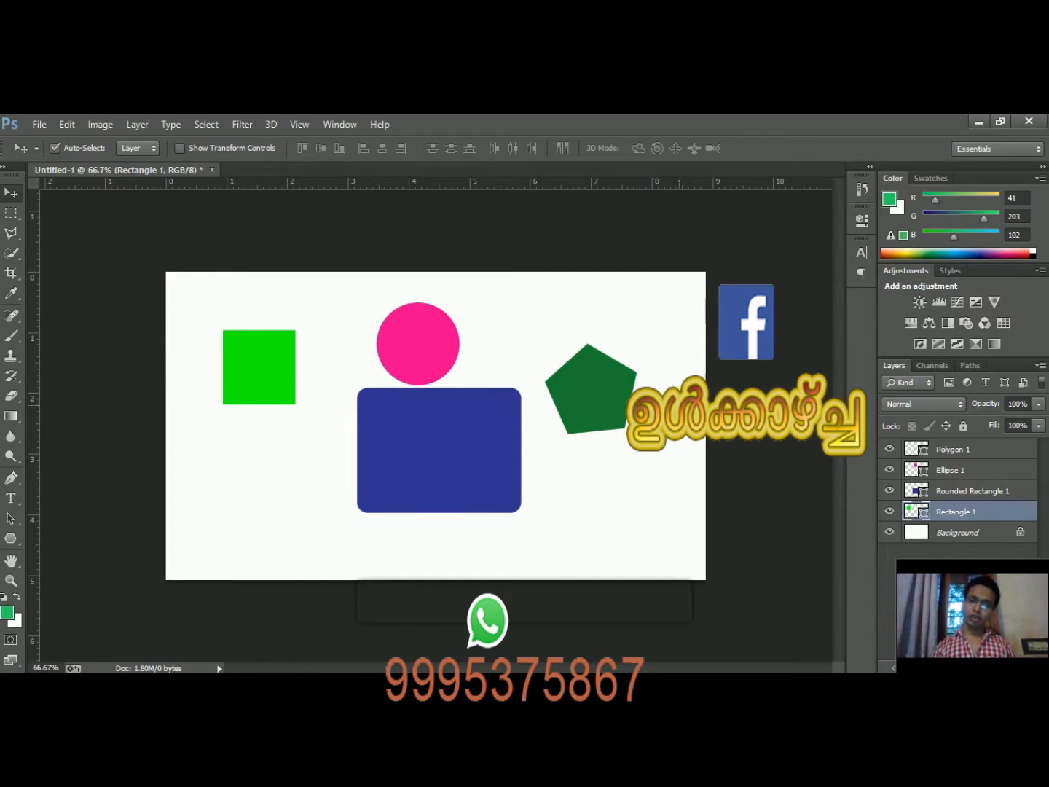
{"action": "left_click", "coordinate": [604, 398]}
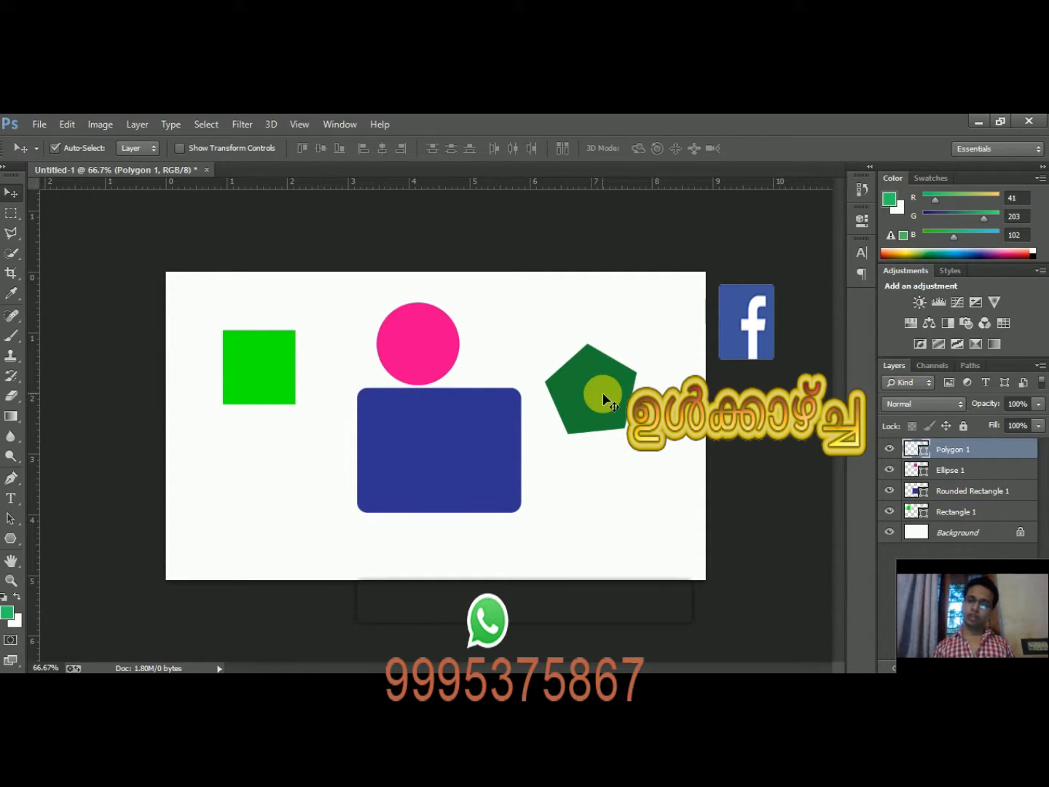
{"action": "left_click_drag", "start_coordinate": [604, 398], "coordinate": [574, 314]}
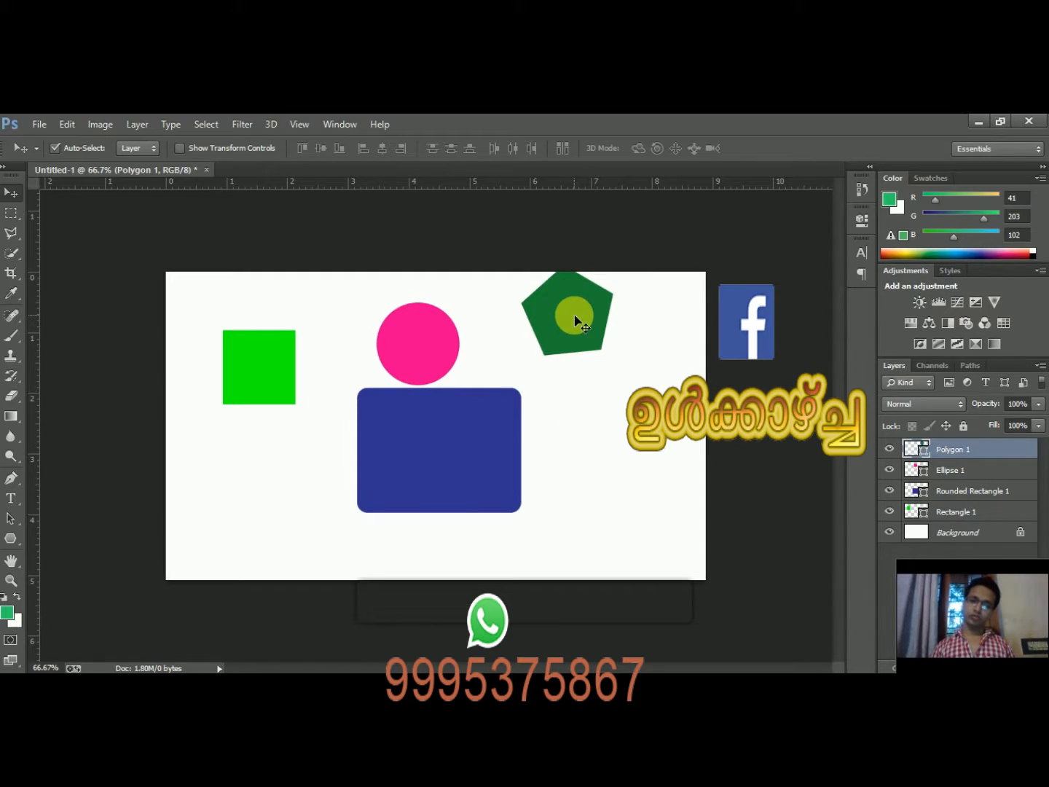
Step: Move the blue rounded rectangle toward the canvas's lower right, the pink circle to the lower left and the green square to the upper edge
{"action": "left_click_drag", "start_coordinate": [481, 450], "coordinate": [587, 486]}
{"action": "left_click_drag", "start_coordinate": [403, 335], "coordinate": [329, 490]}
{"action": "left_click_drag", "start_coordinate": [243, 370], "coordinate": [315, 316]}
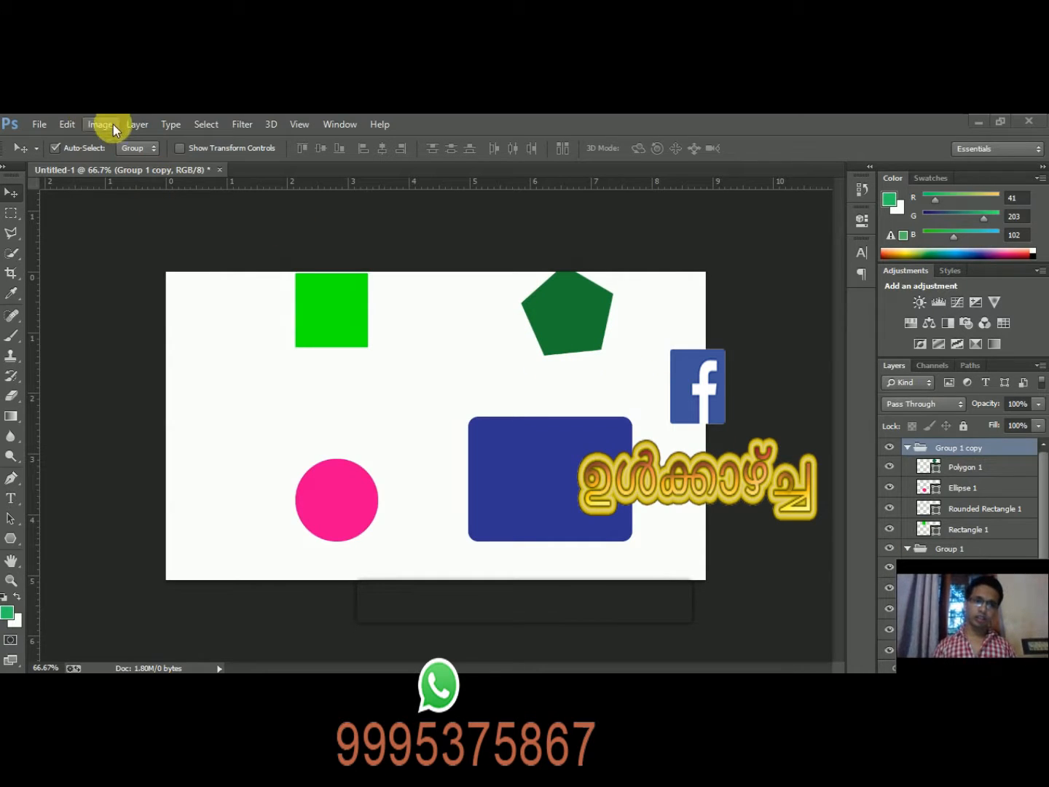
Step: Set Auto-Select to Layer and select the green square, blue rounded rectangle, pentagon and pink circle one after another
{"action": "left_click", "coordinate": [151, 147]}
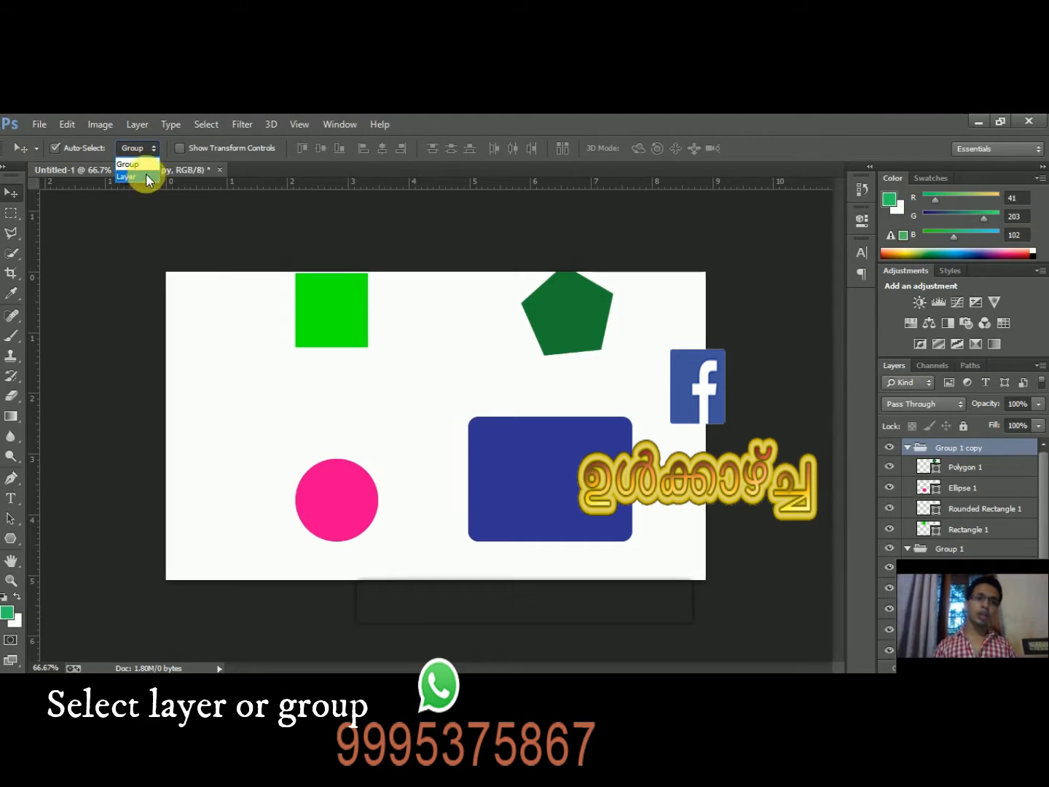
{"action": "left_click", "coordinate": [142, 178]}
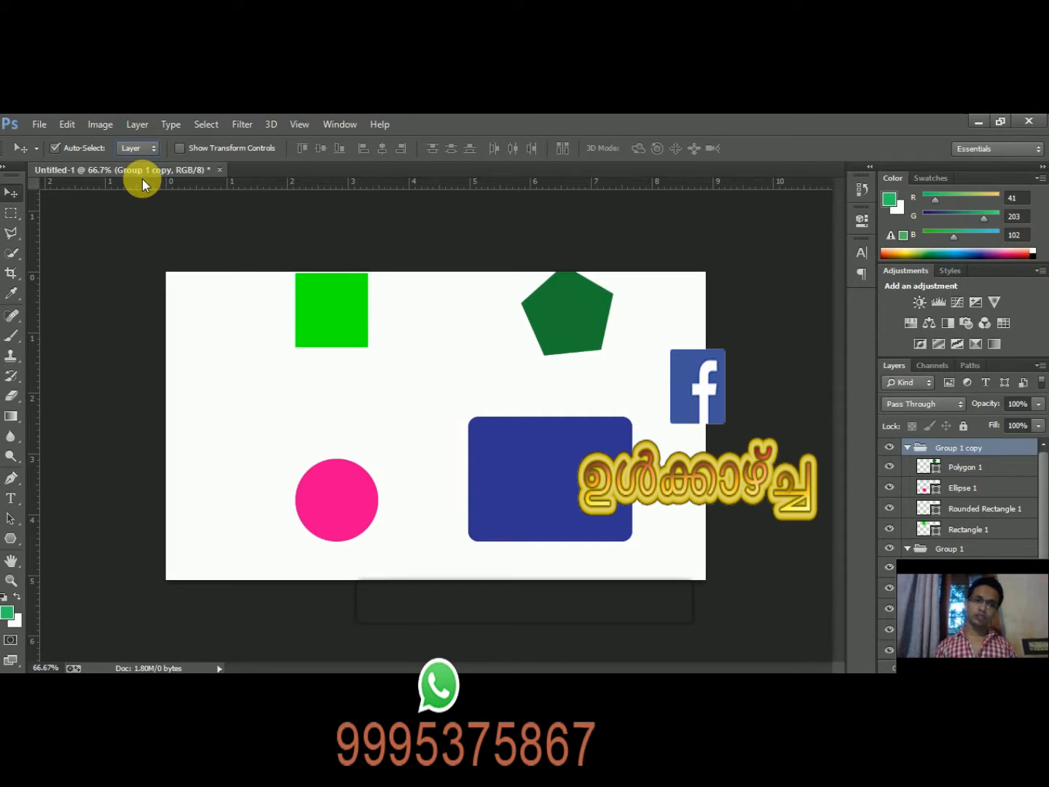
{"action": "left_click", "coordinate": [343, 310]}
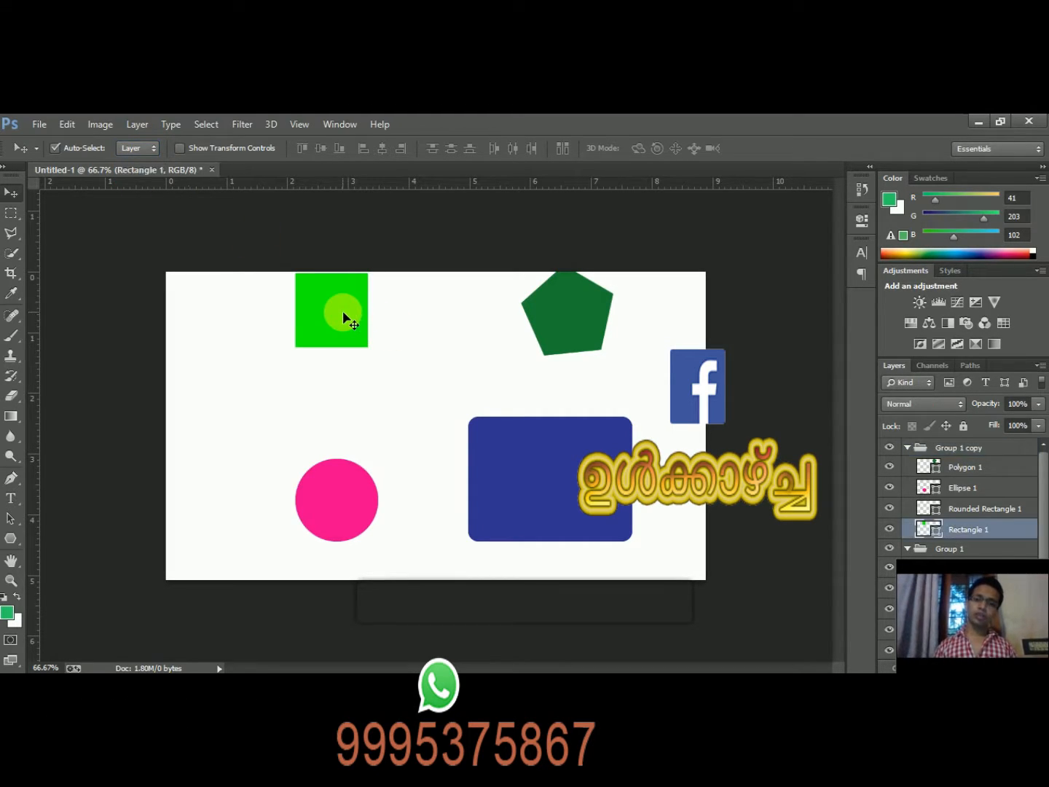
{"action": "left_click", "coordinate": [555, 451]}
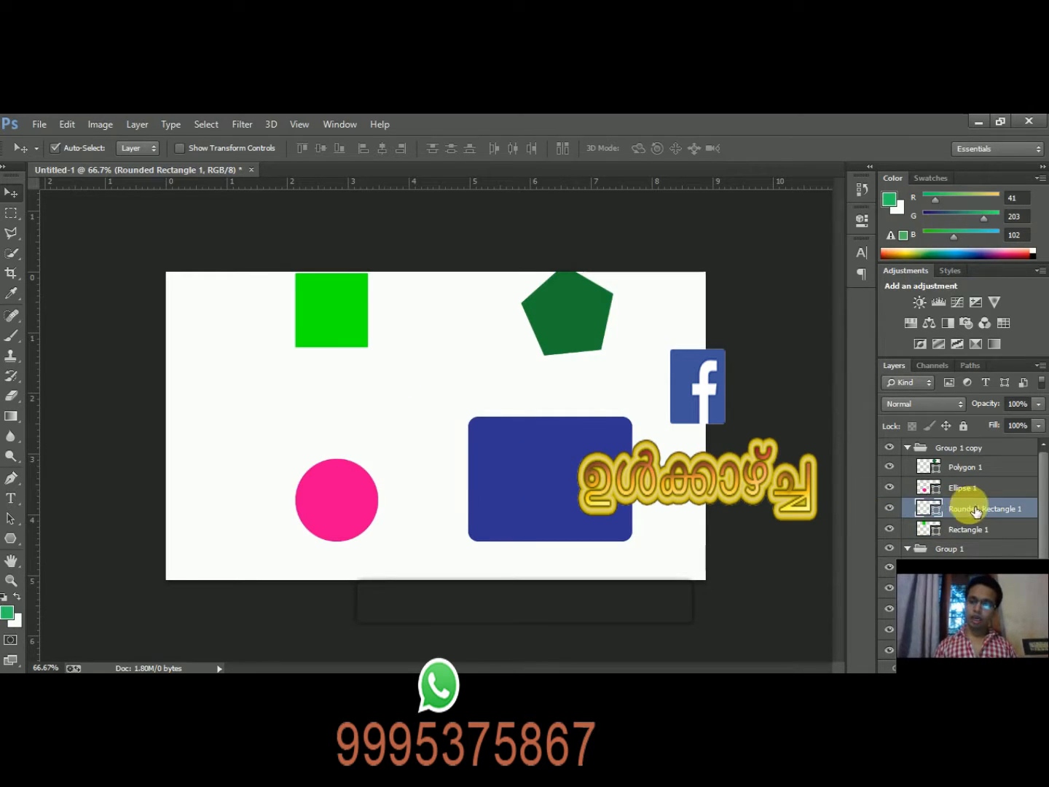
{"action": "left_click", "coordinate": [561, 311]}
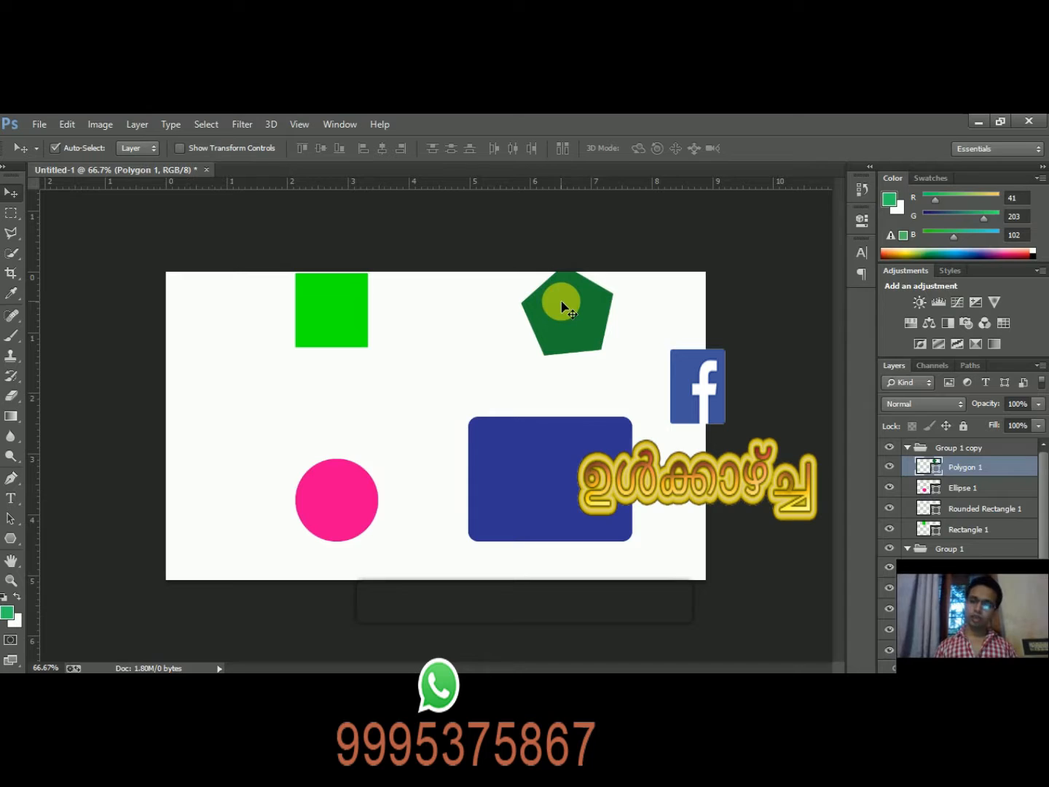
{"action": "left_click", "coordinate": [349, 514]}
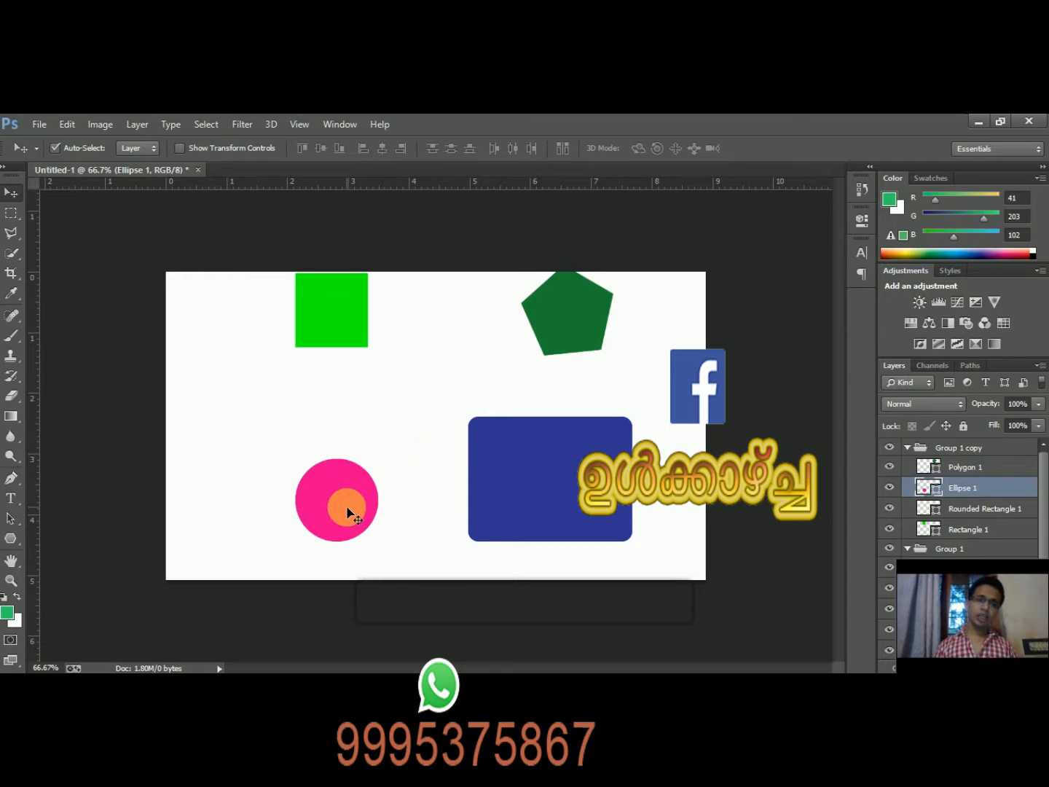
Step: Set Auto-Select to Group and select the green square on the canvas
{"action": "left_click", "coordinate": [143, 146]}
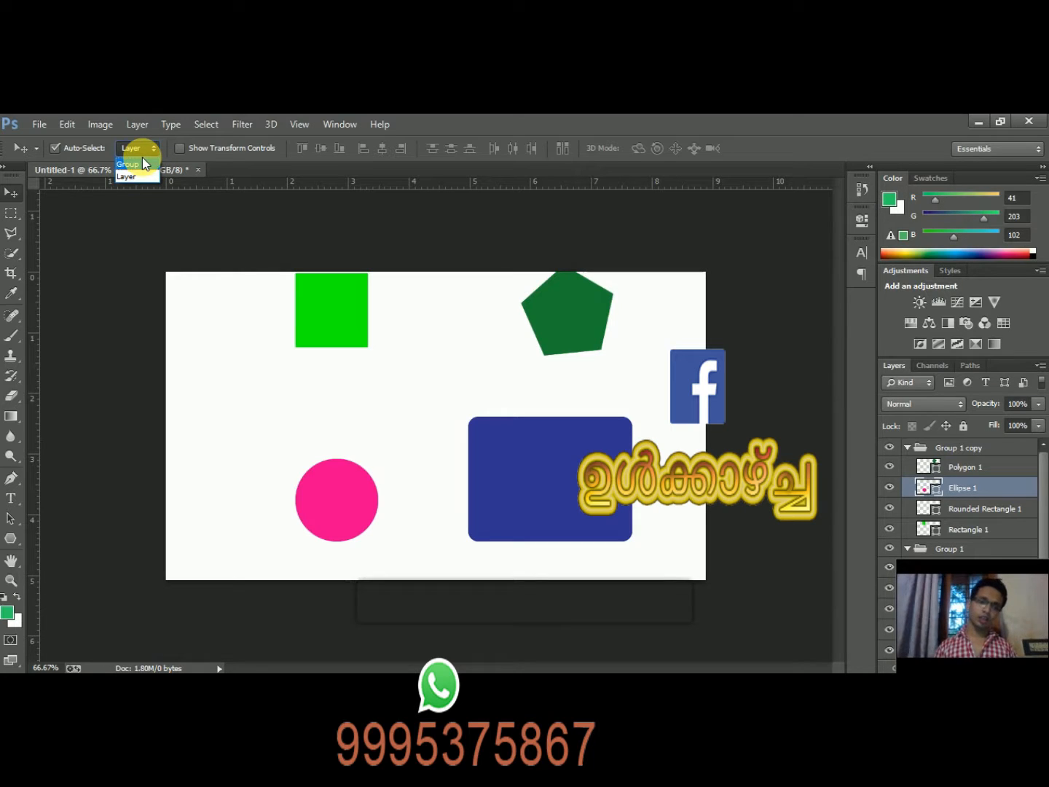
{"action": "left_click", "coordinate": [344, 313]}
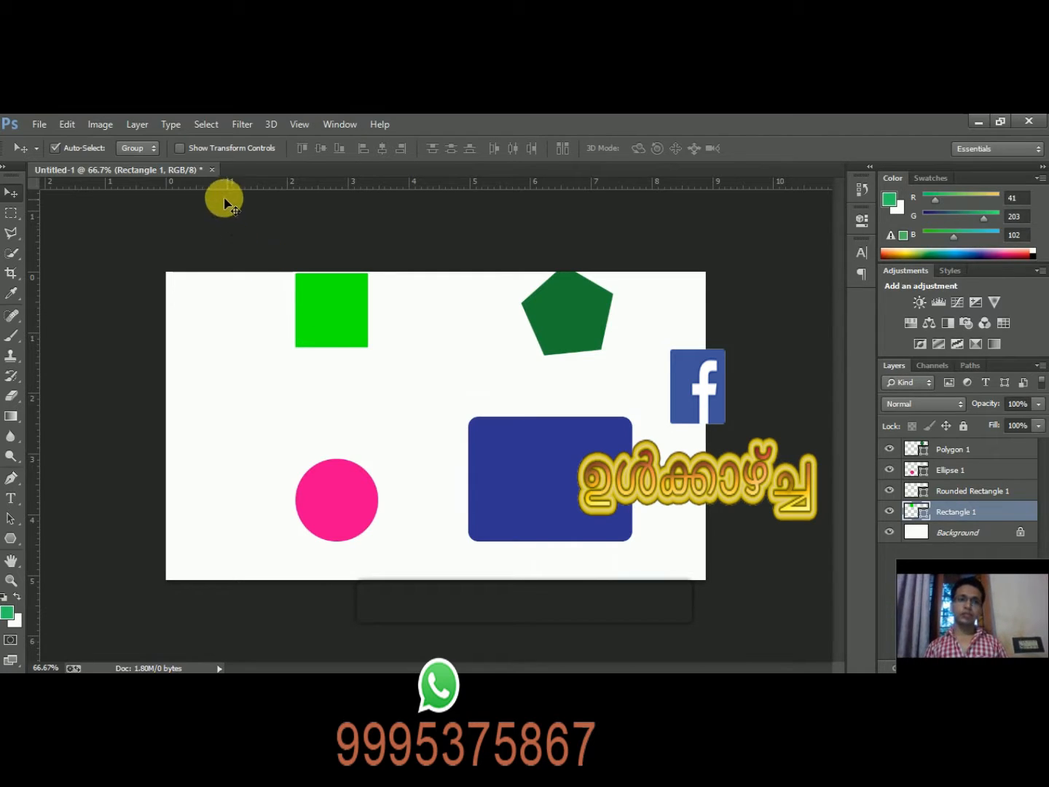
Step: Show the transform controls and enlarge the green square to about 282% width and 239% height
{"action": "left_click", "coordinate": [191, 149]}
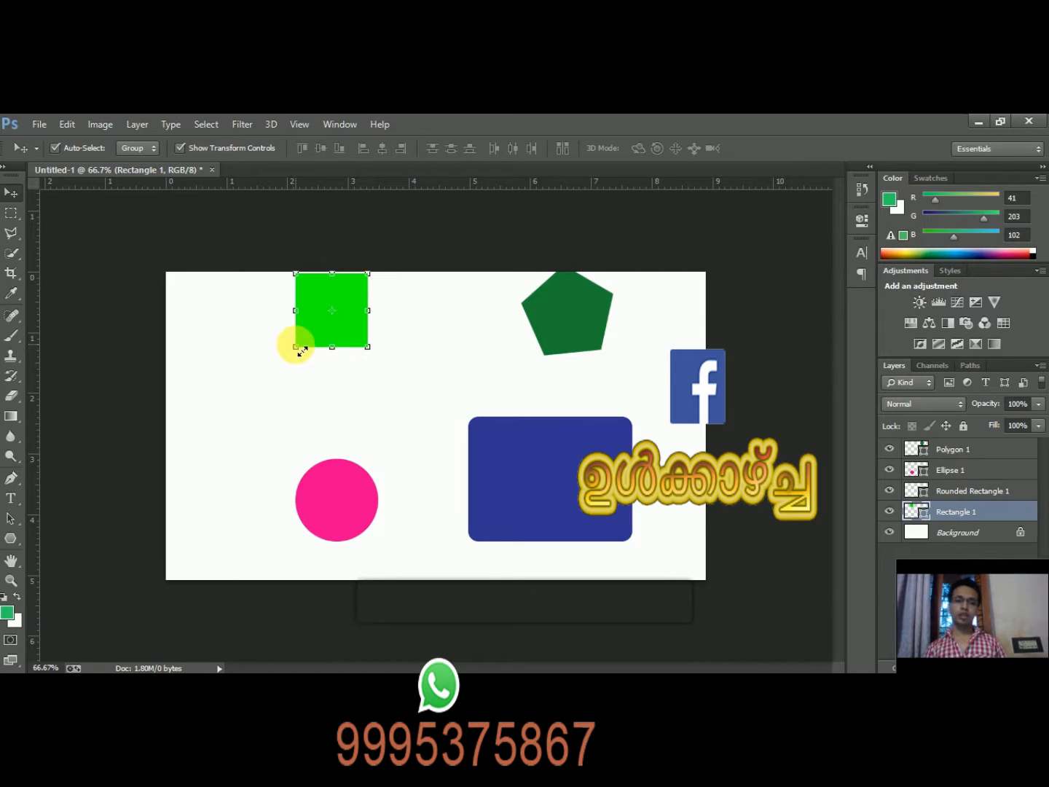
{"action": "left_click_drag", "start_coordinate": [295, 346], "coordinate": [258, 452]}
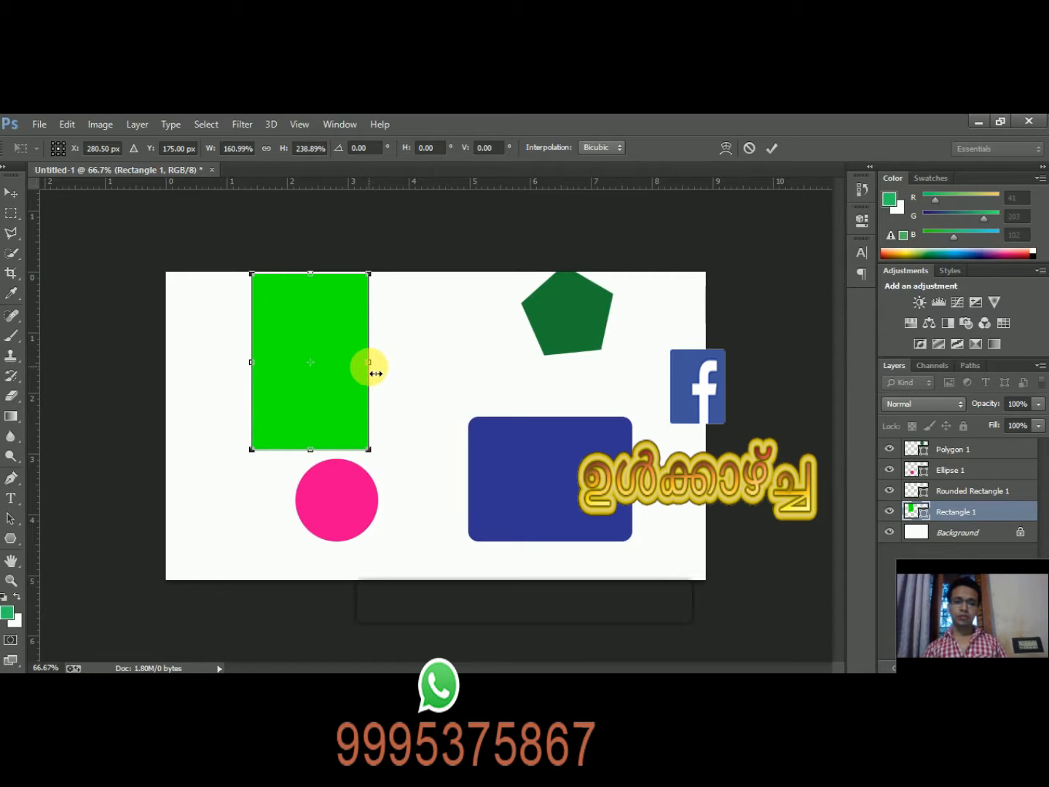
{"action": "left_click_drag", "start_coordinate": [375, 372], "coordinate": [464, 371]}
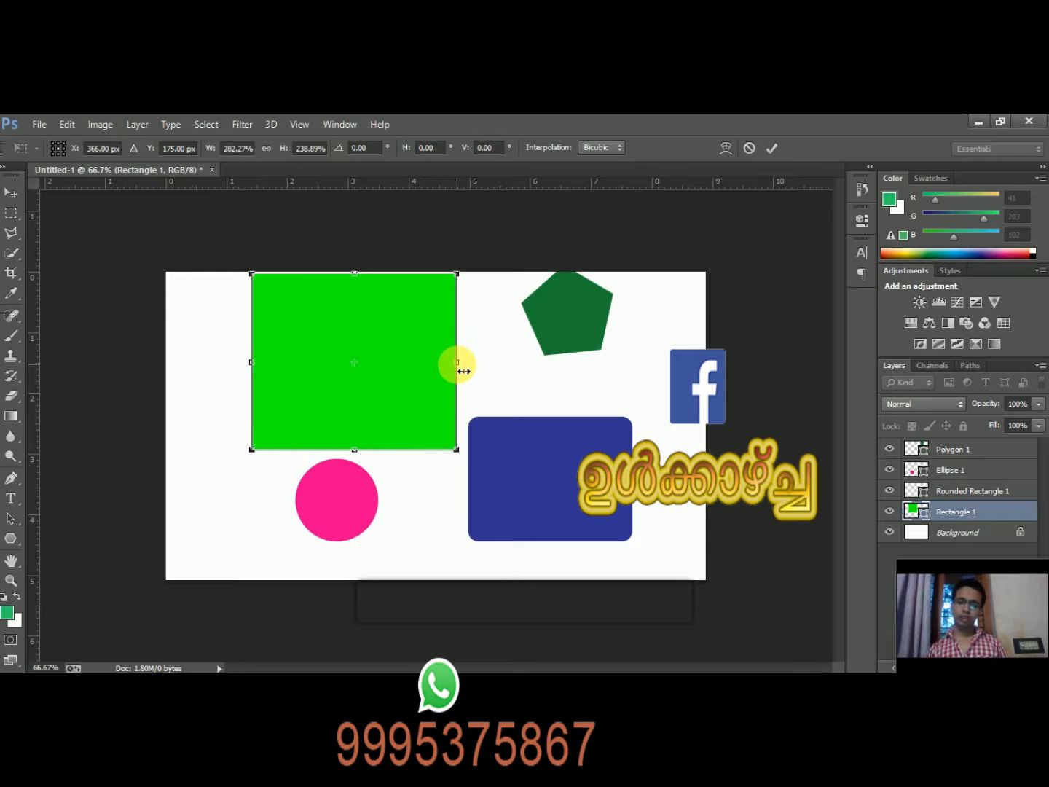
{"action": "key", "text": "Return"}
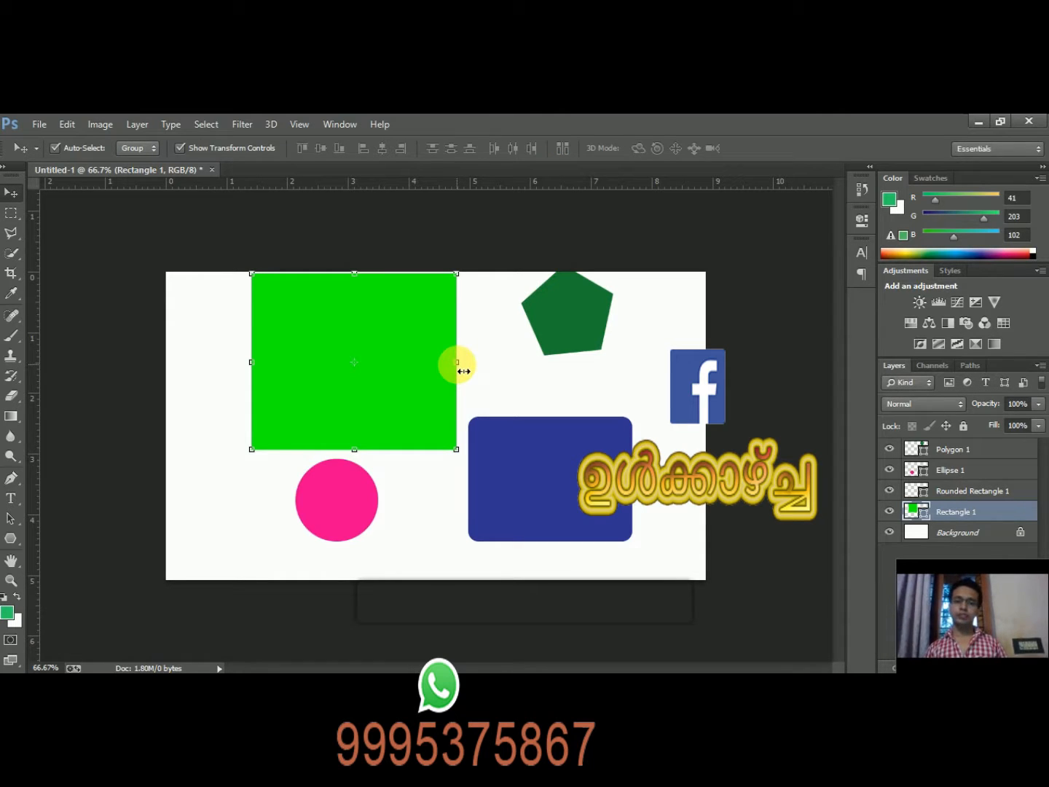
Step: Enlarge the dark green pentagon to about 129% width and 154% height using its transform controls
{"action": "left_click", "coordinate": [589, 324]}
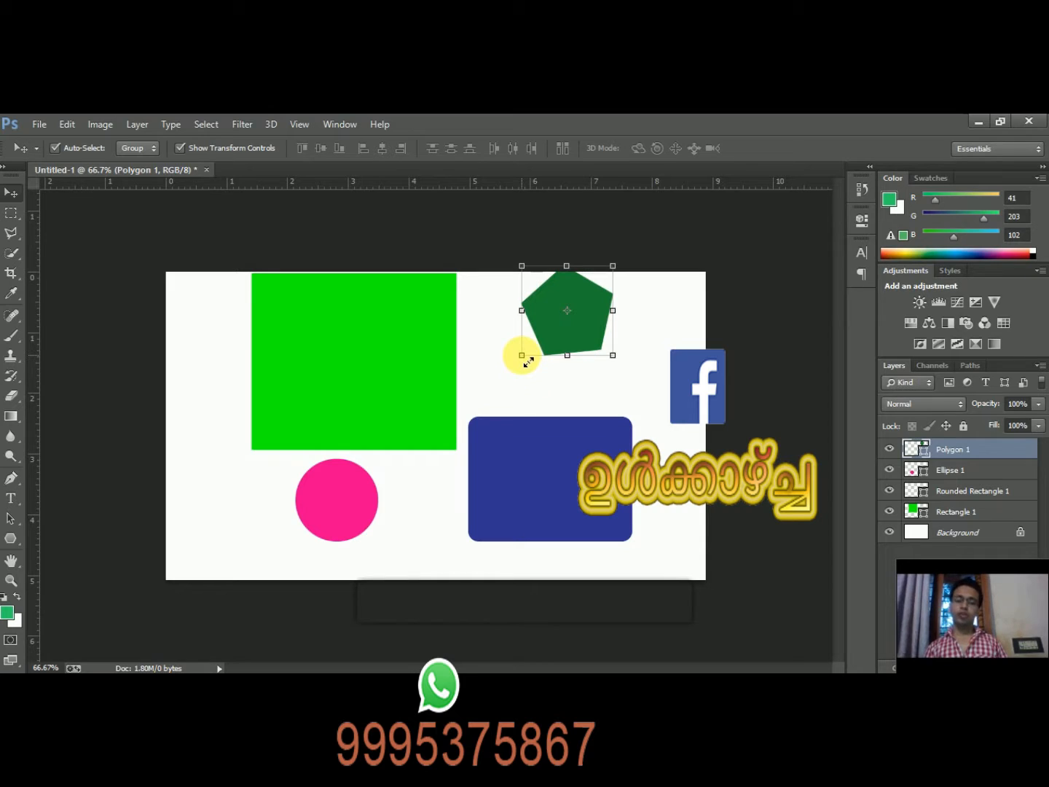
{"action": "left_click_drag", "start_coordinate": [521, 356], "coordinate": [496, 403]}
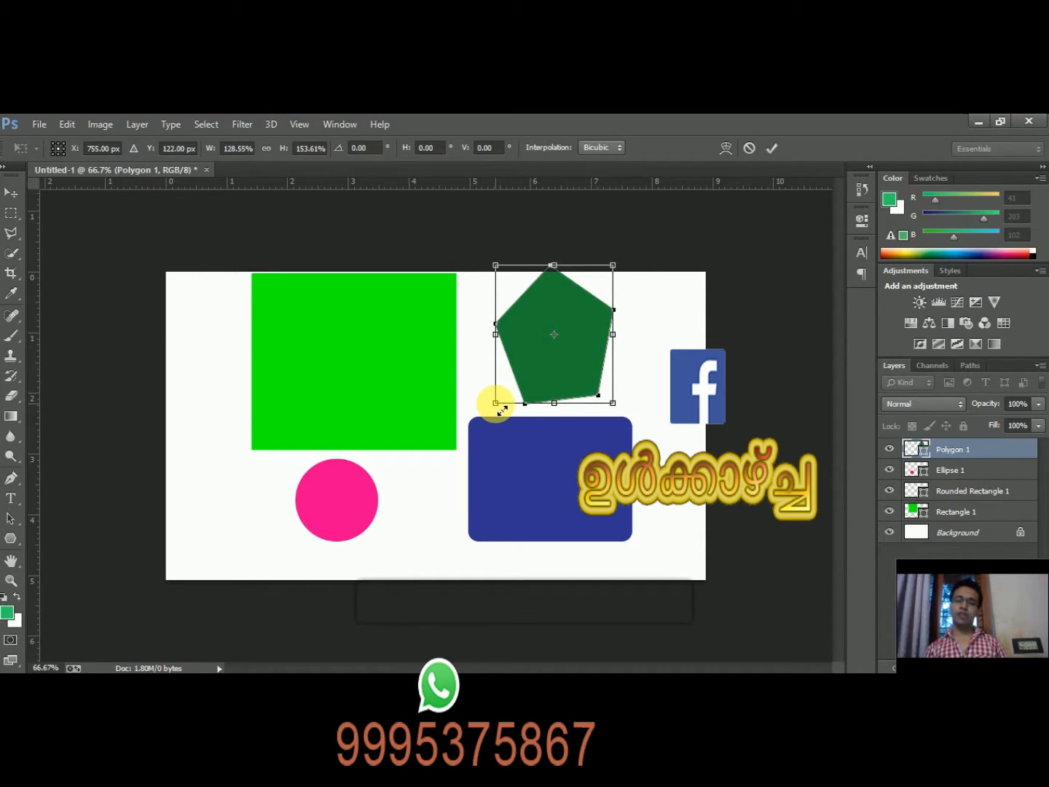
{"action": "key", "text": "Return"}
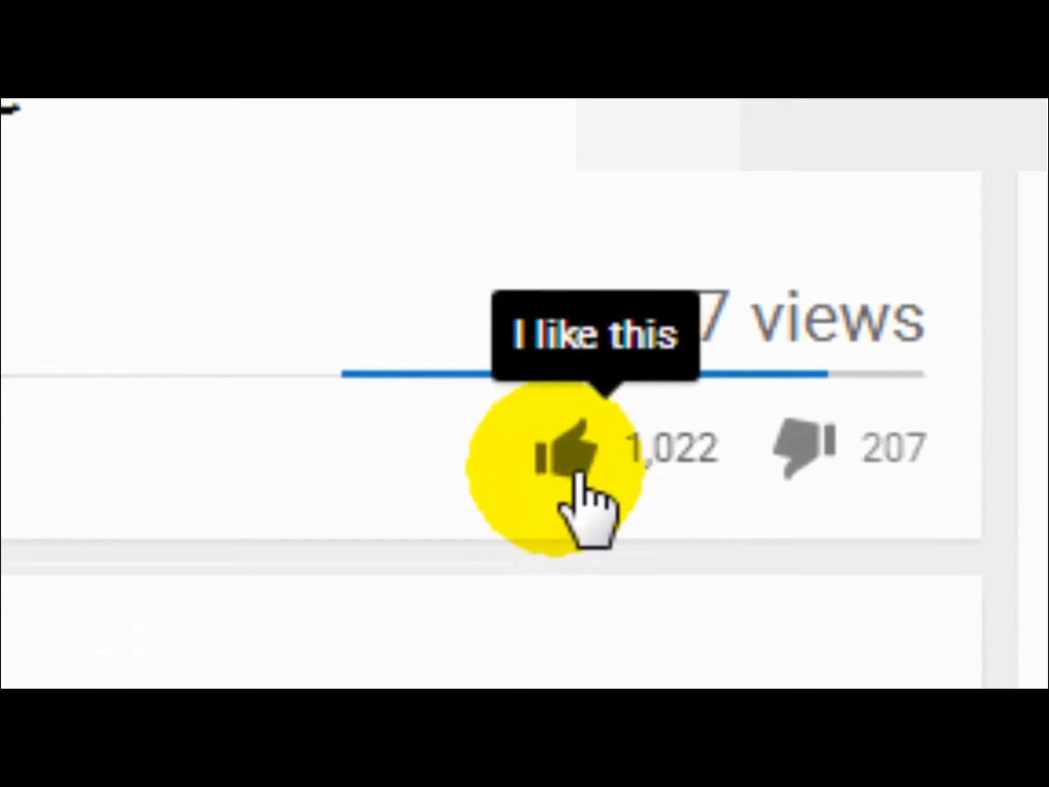
{"action": "left_click", "coordinate": [568, 463]}
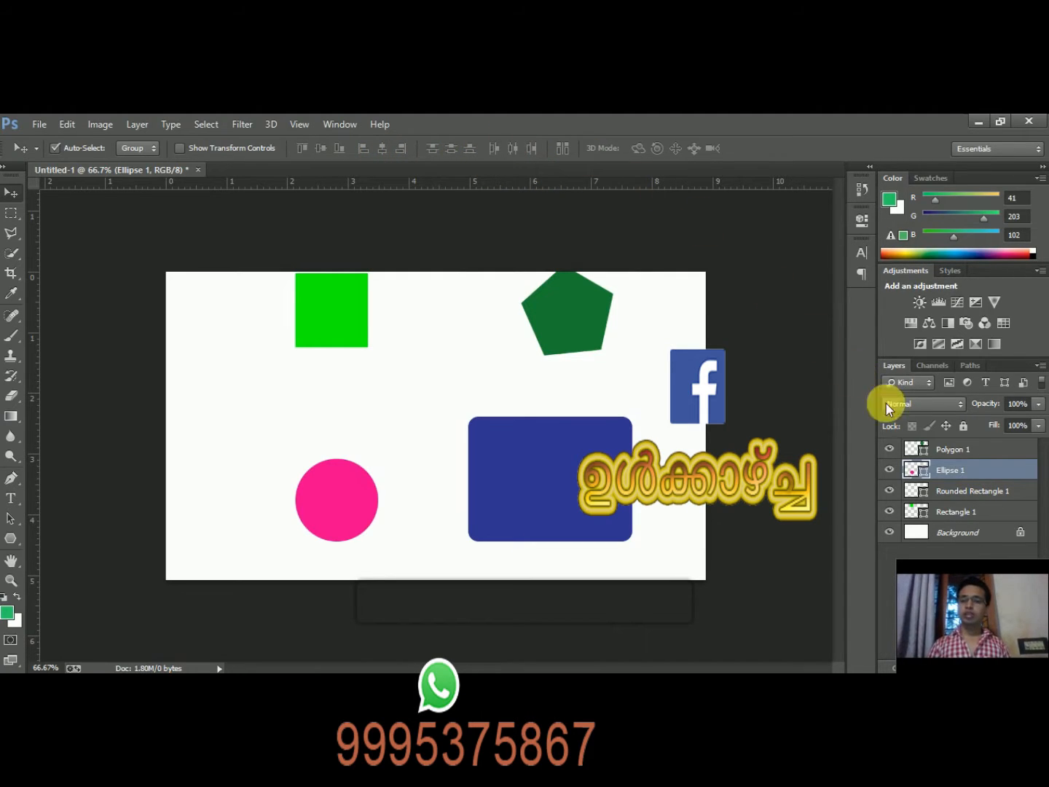
Step: Select all four shape layers from Rectangle 1 to Polygon 1 and align their top edges
{"action": "left_click", "coordinate": [966, 514]}
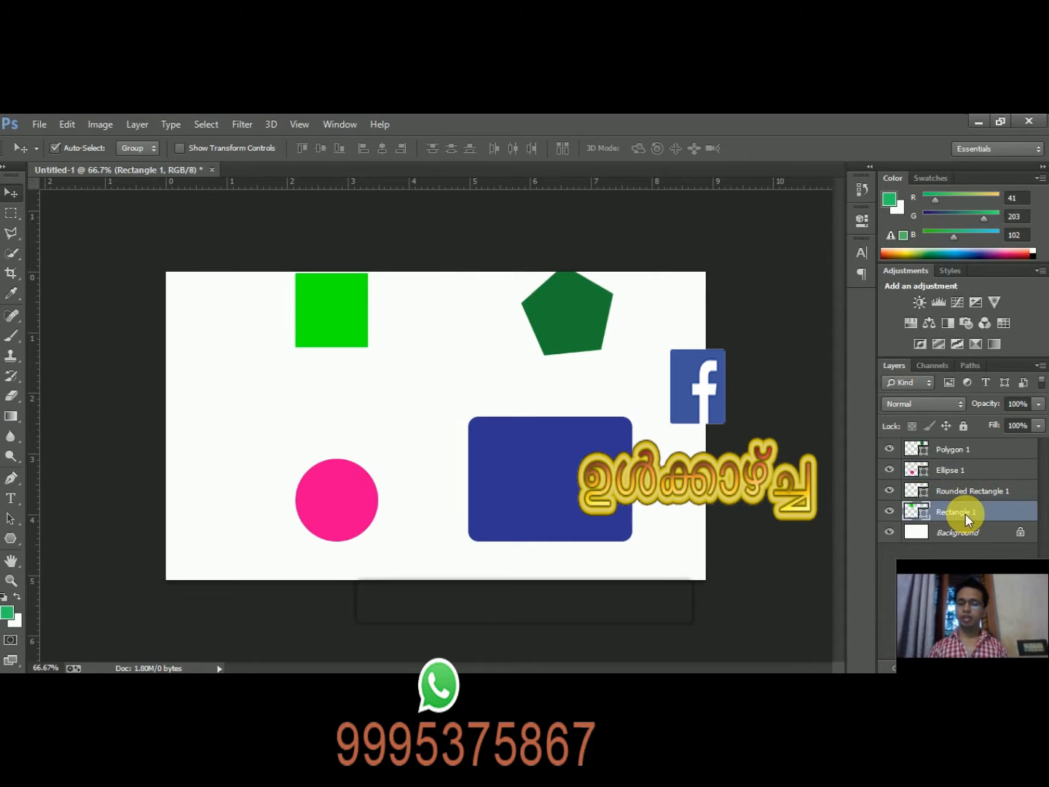
{"action": "left_click", "coordinate": [968, 450], "text": "shift"}
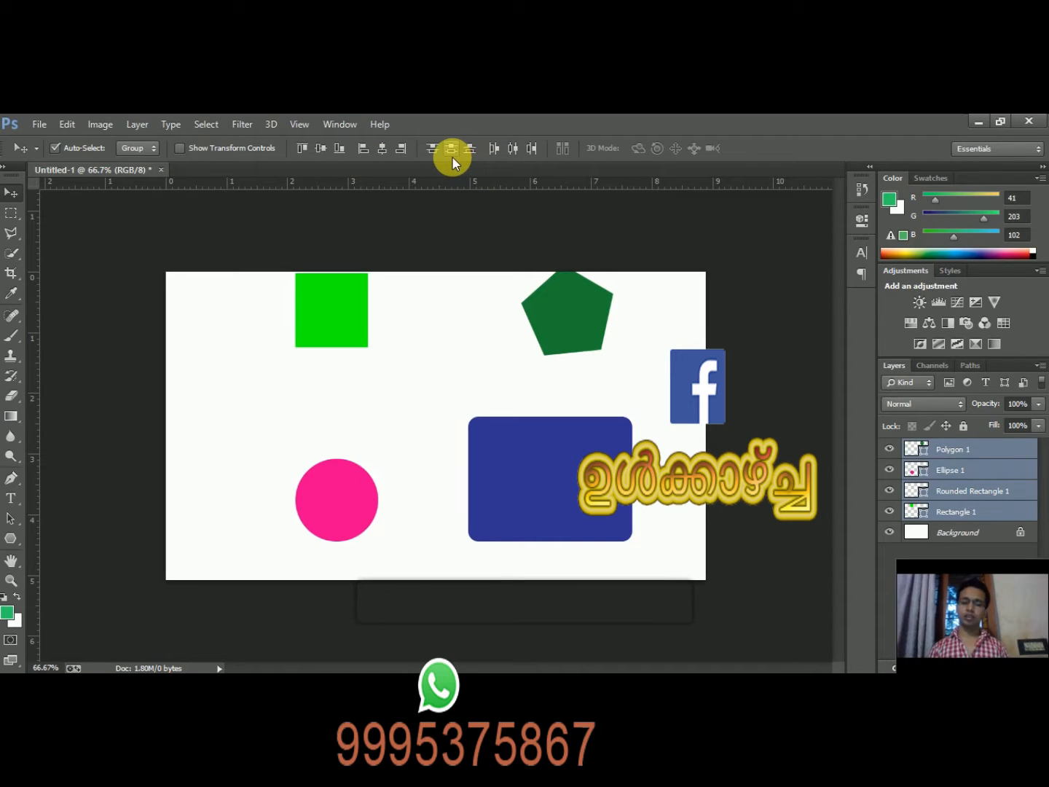
{"action": "left_click", "coordinate": [281, 251]}
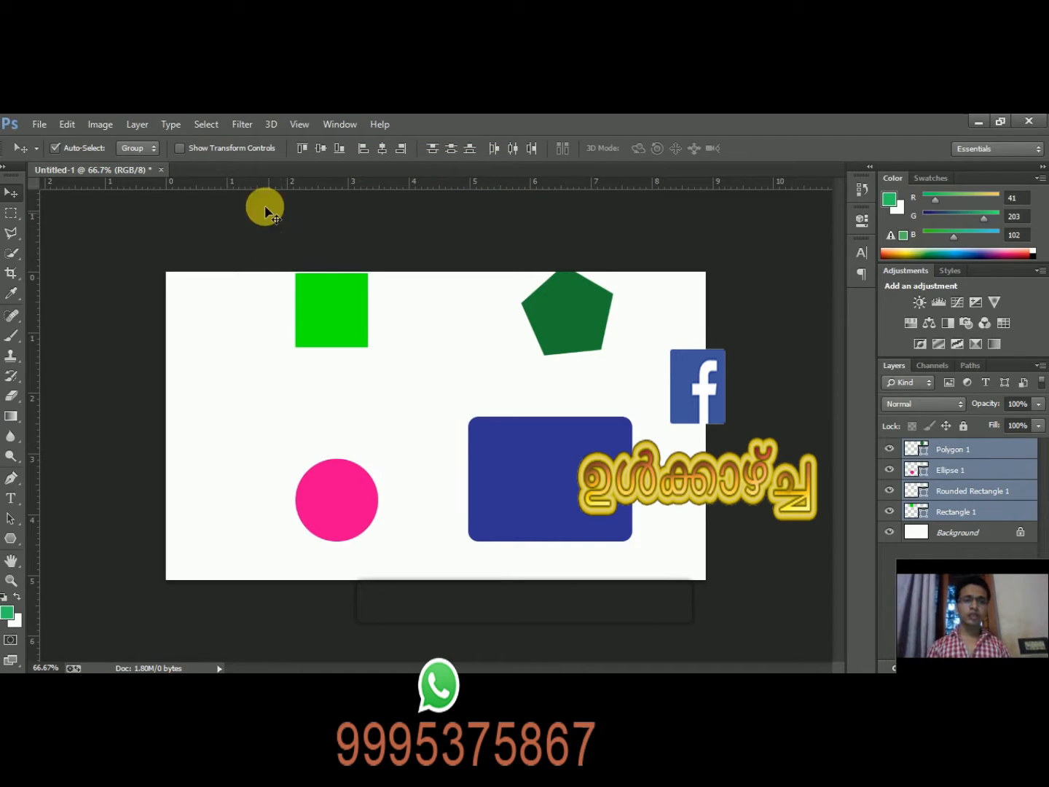
{"action": "left_click", "coordinate": [301, 150]}
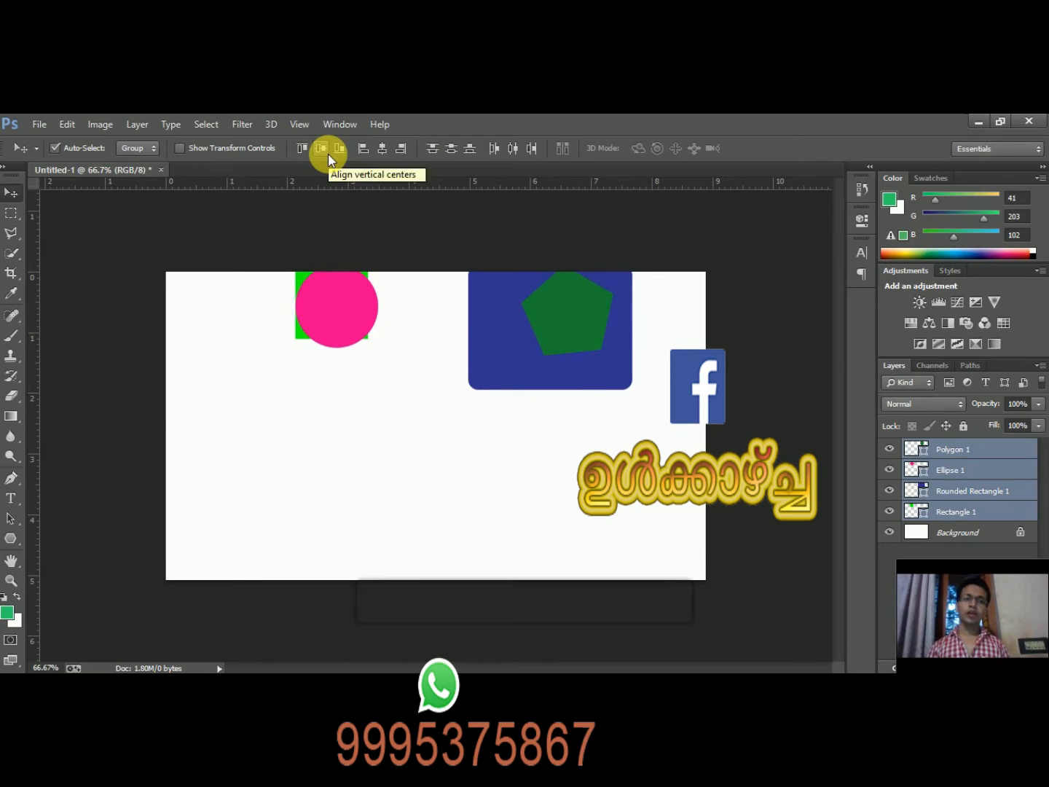
Step: Try aligning the four selected shapes by their vertical centers and by their bottom edges
{"action": "left_click", "coordinate": [320, 148]}
{"action": "left_click", "coordinate": [318, 149]}
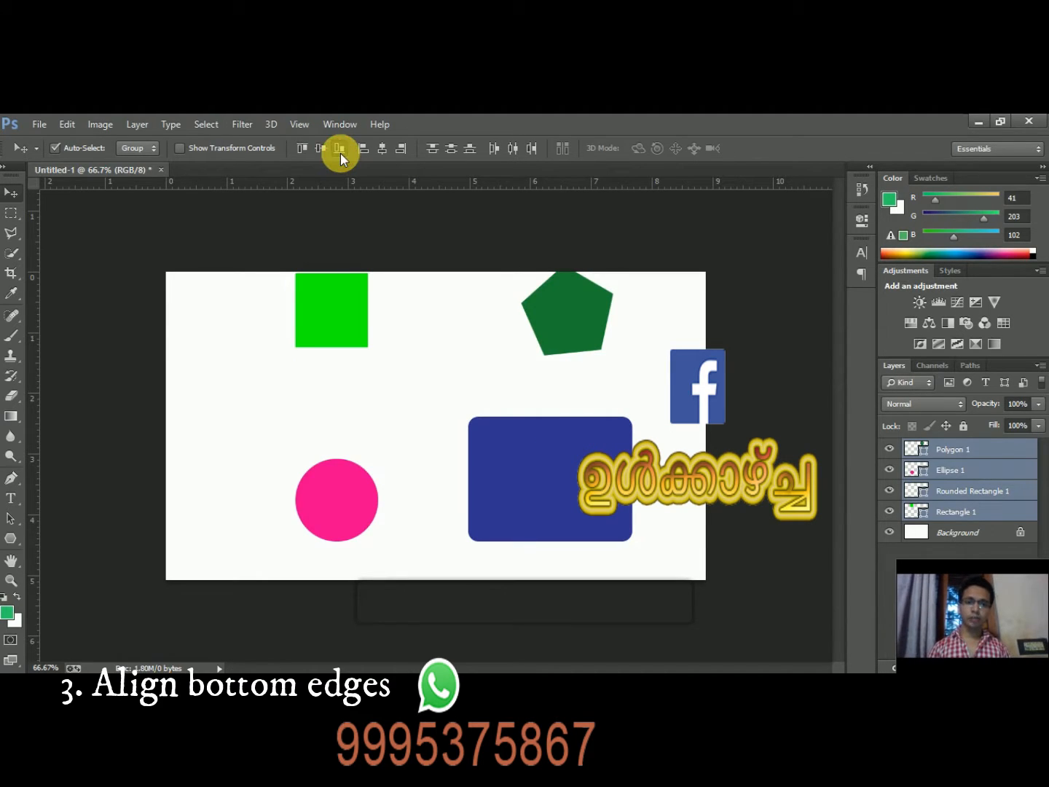
{"action": "left_click", "coordinate": [340, 153]}
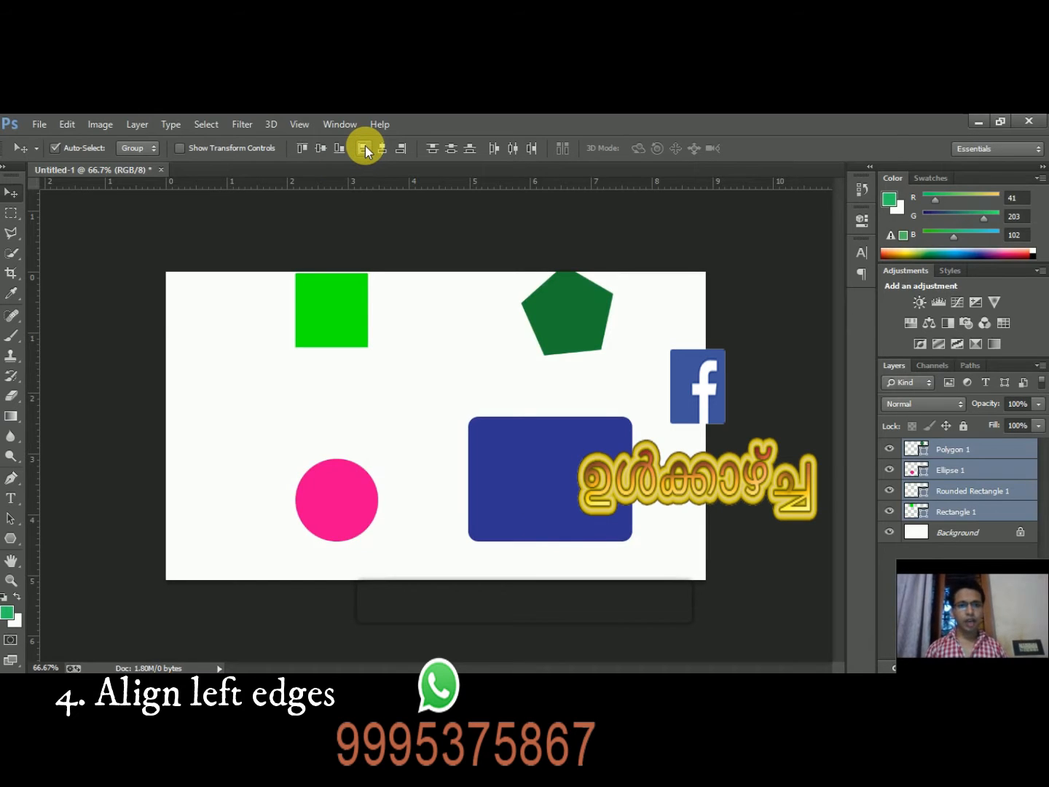
Step: Try aligning the four selected shapes by left edges, horizontal centers and right edges, undoing each alignment
{"action": "left_click", "coordinate": [365, 148]}
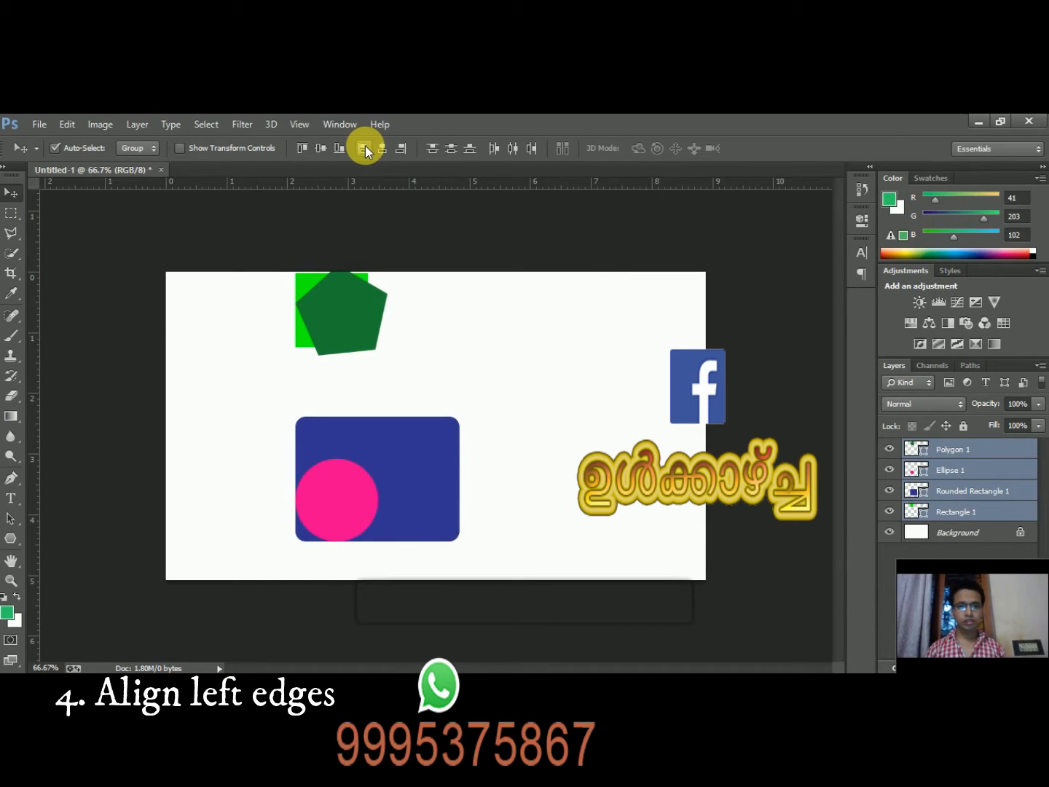
{"action": "key", "text": "ctrl+z"}
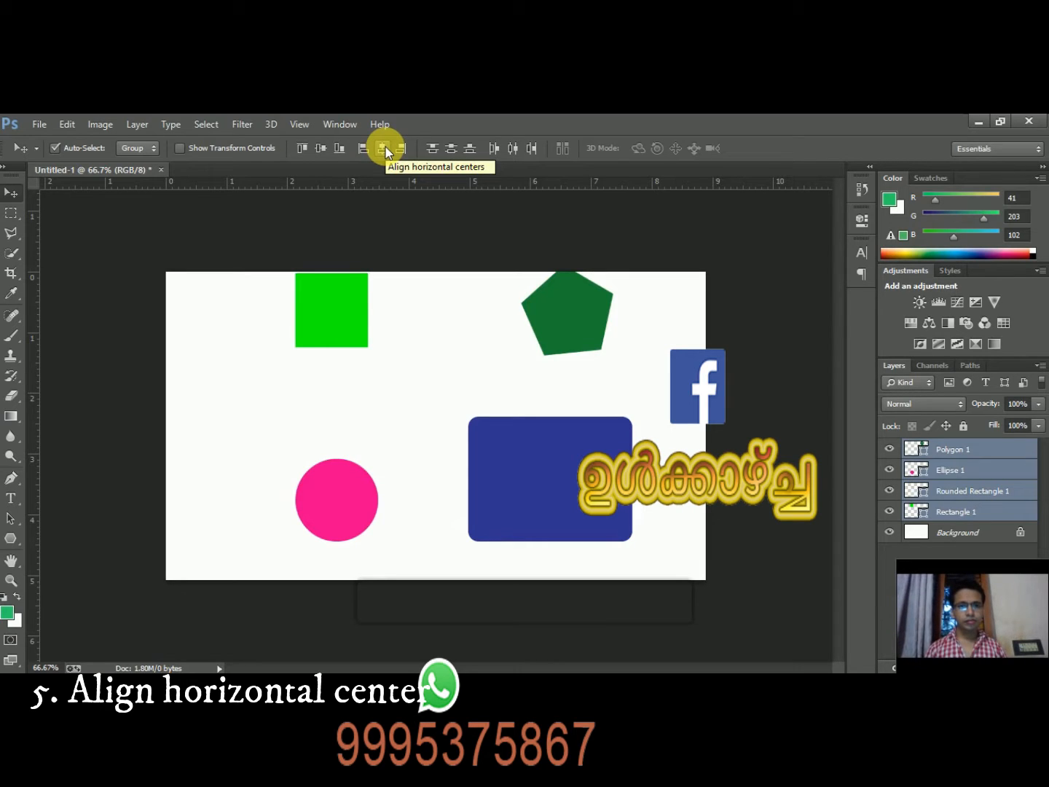
{"action": "left_click", "coordinate": [385, 148]}
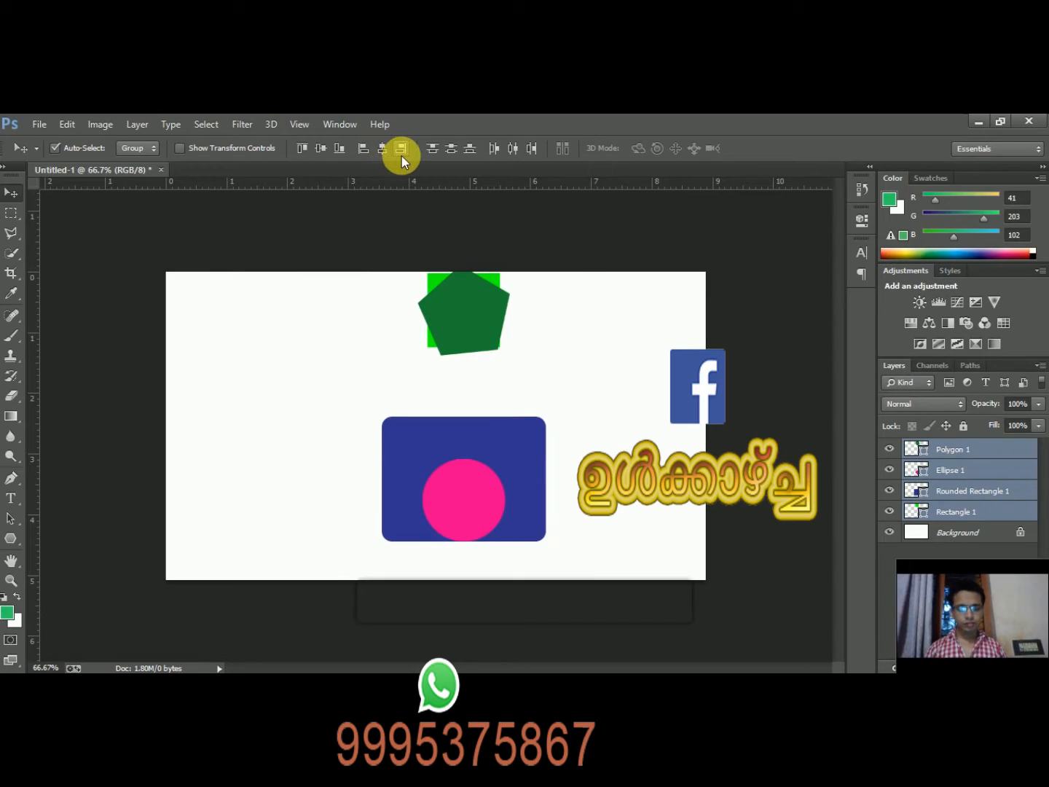
{"action": "key", "text": "ctrl+z"}
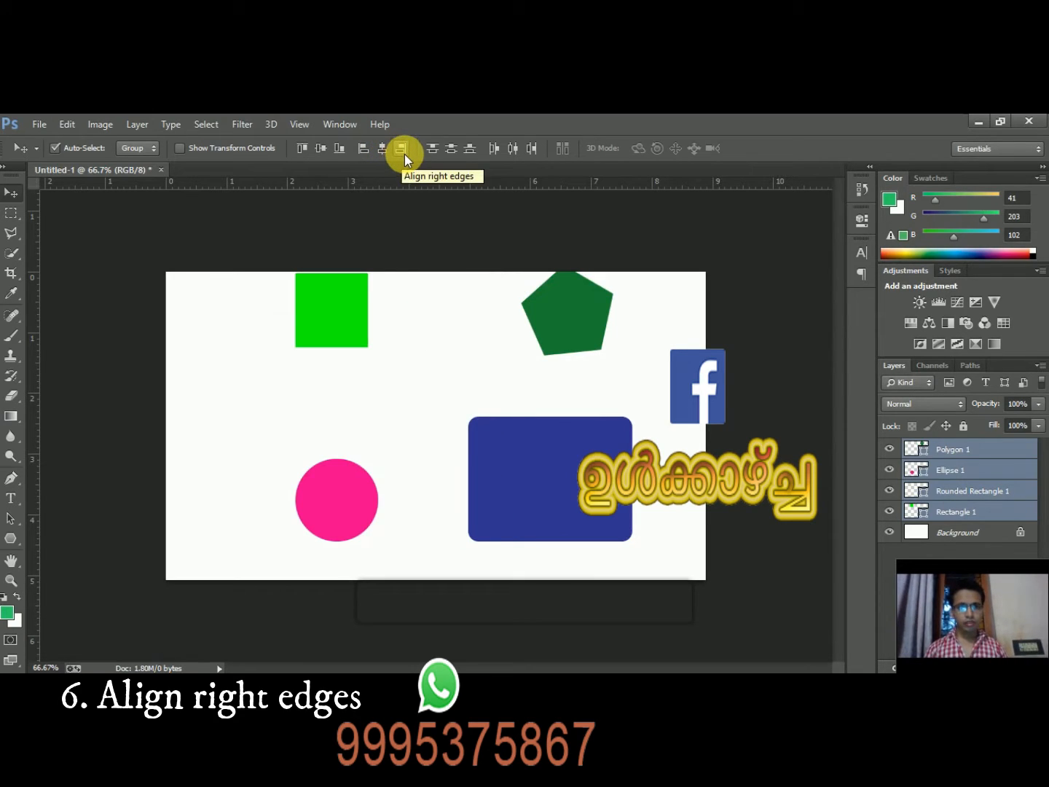
{"action": "left_click", "coordinate": [403, 155]}
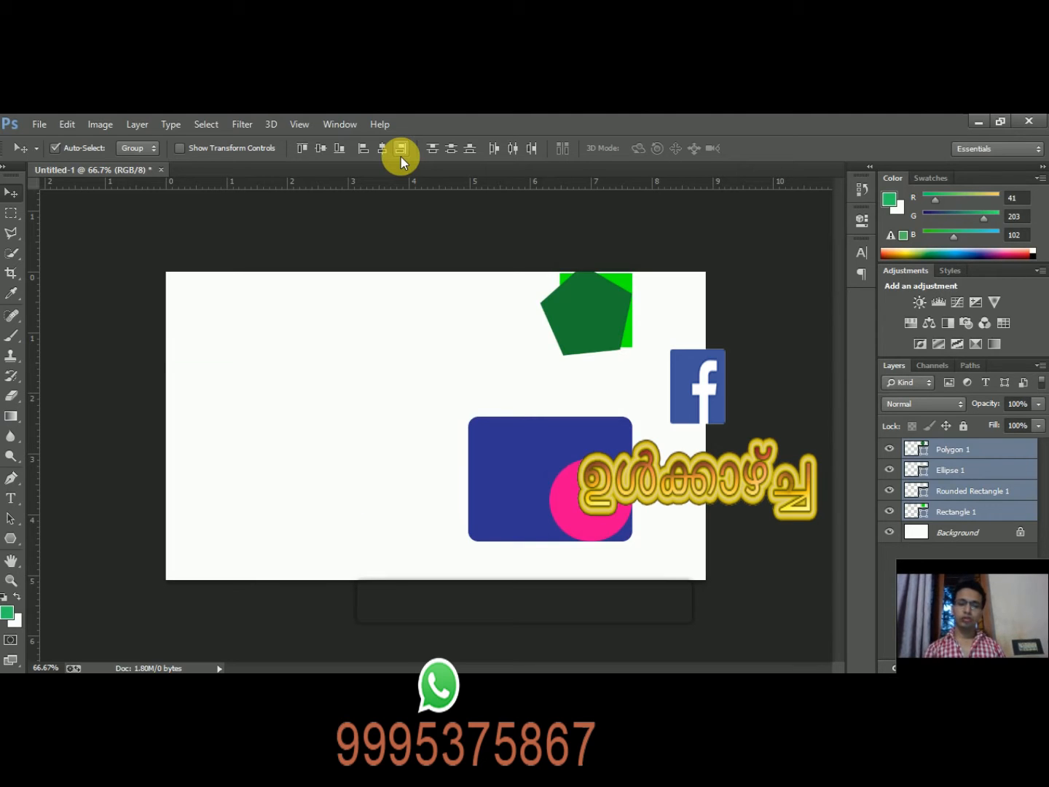
{"action": "key", "text": "ctrl+z"}
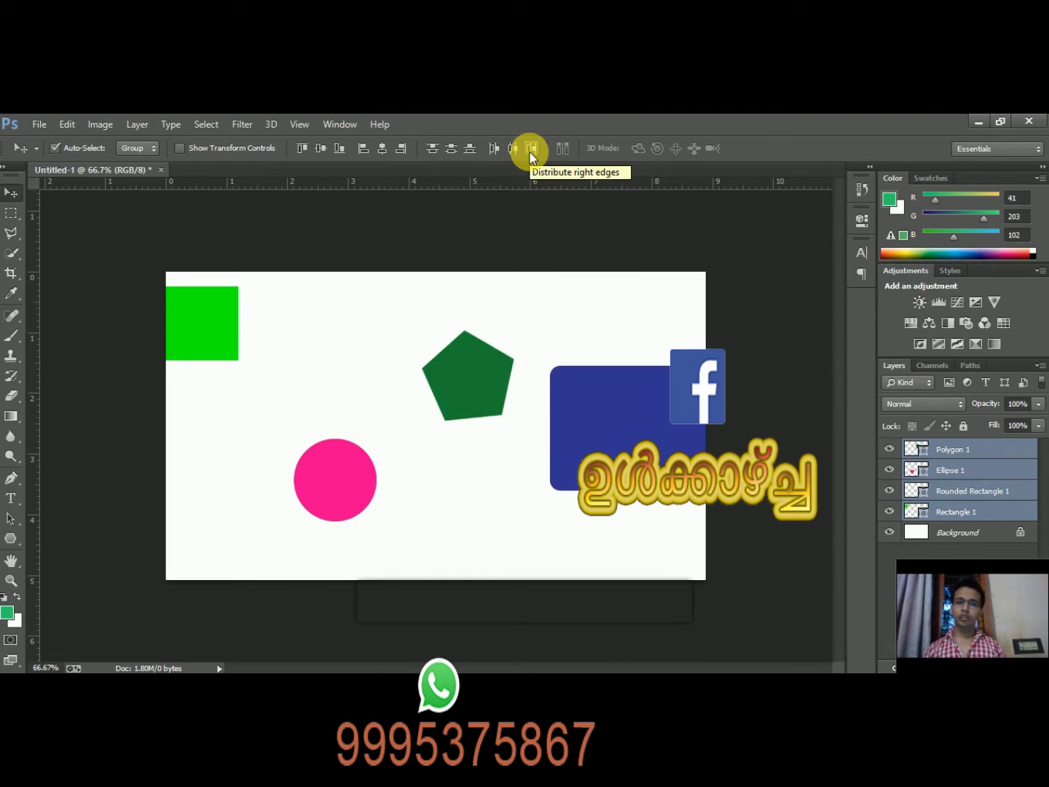
Step: Distribute the four selected shapes vertically by their top edges, vertical centers and finally bottom edges
{"action": "left_click", "coordinate": [436, 154]}
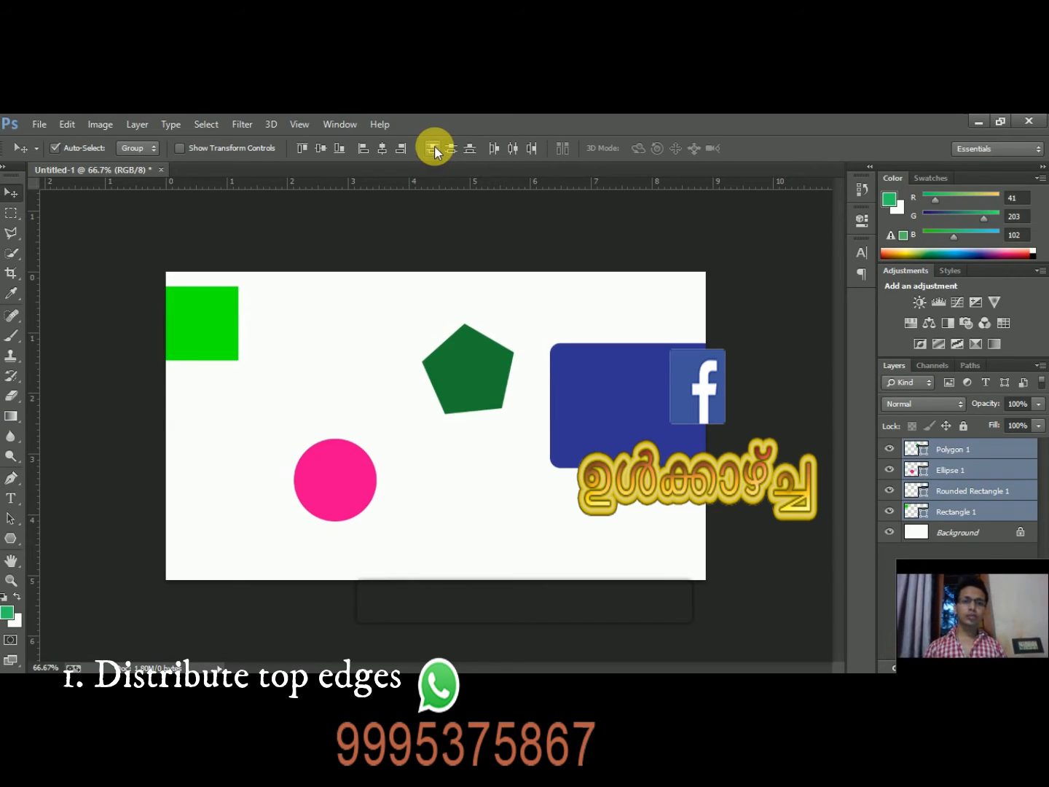
{"action": "key", "text": "ctrl+z"}
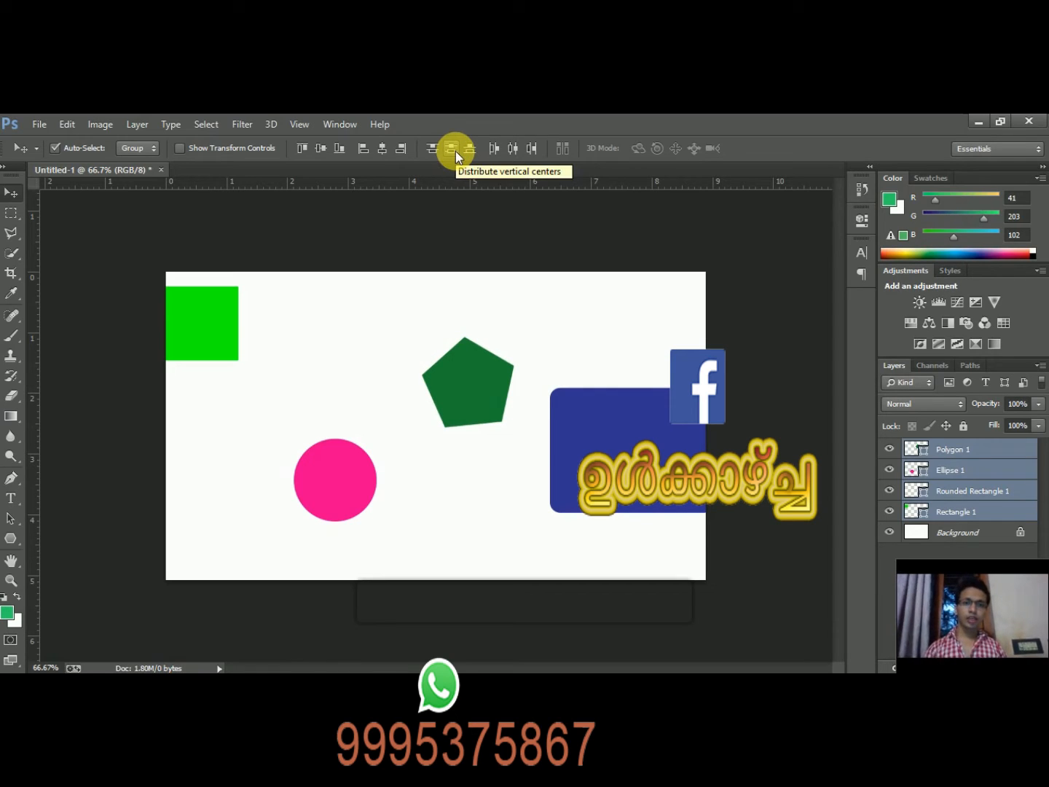
{"action": "left_click", "coordinate": [452, 149]}
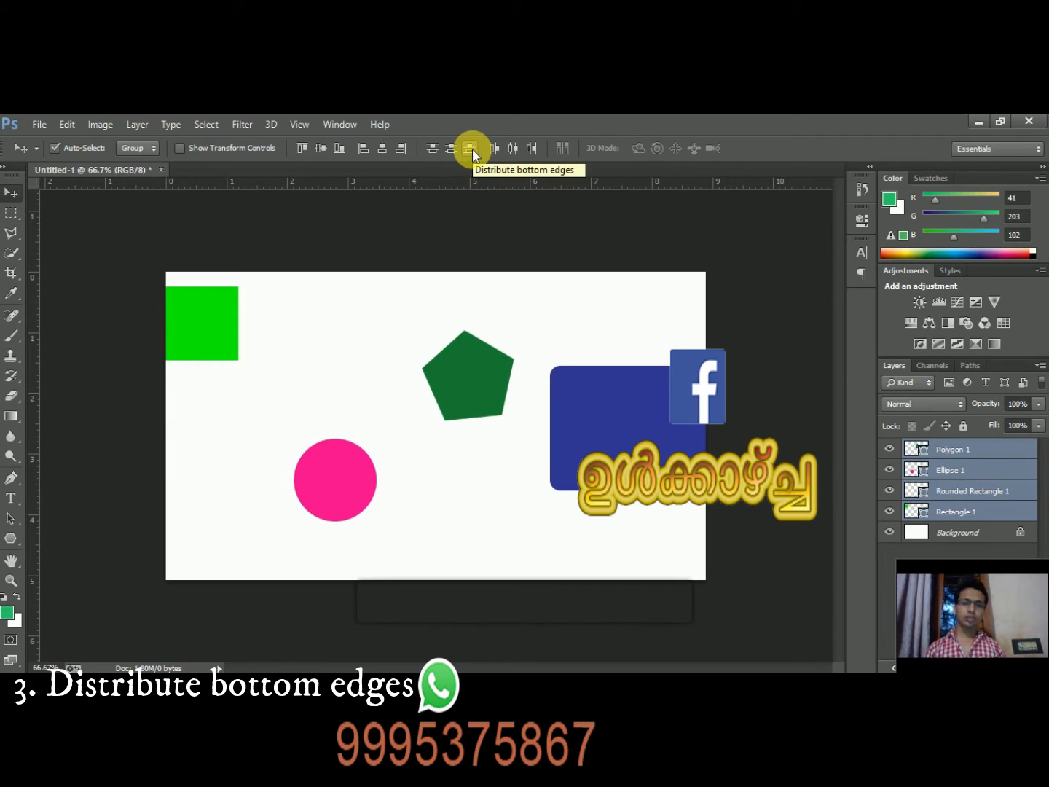
{"action": "left_click", "coordinate": [472, 150]}
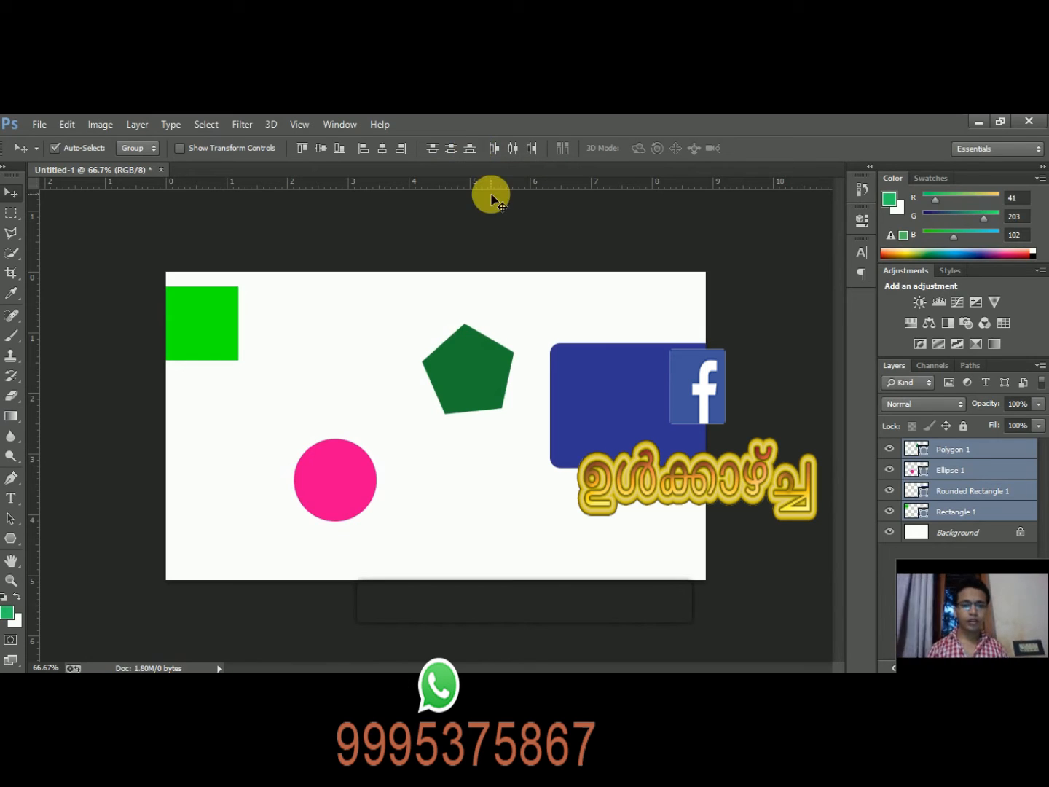
Step: Distribute the four selected shapes horizontally by their horizontal centers and finally by their right edges
{"action": "left_click", "coordinate": [519, 151]}
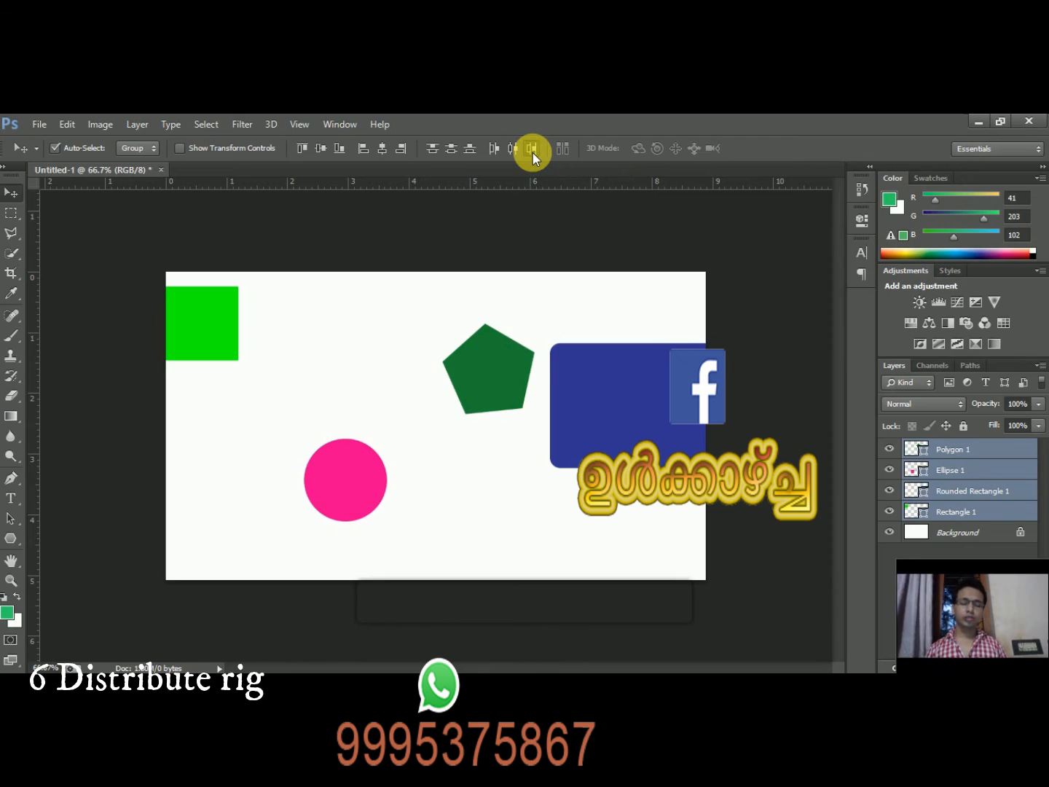
{"action": "left_click", "coordinate": [532, 152]}
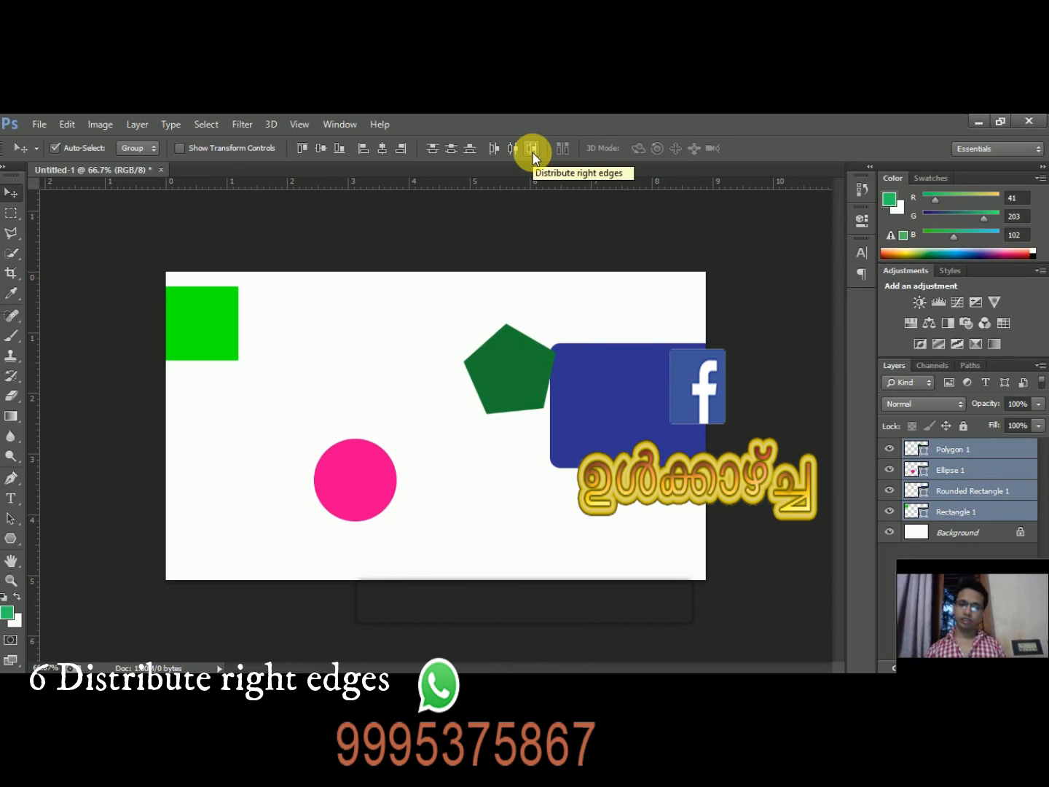